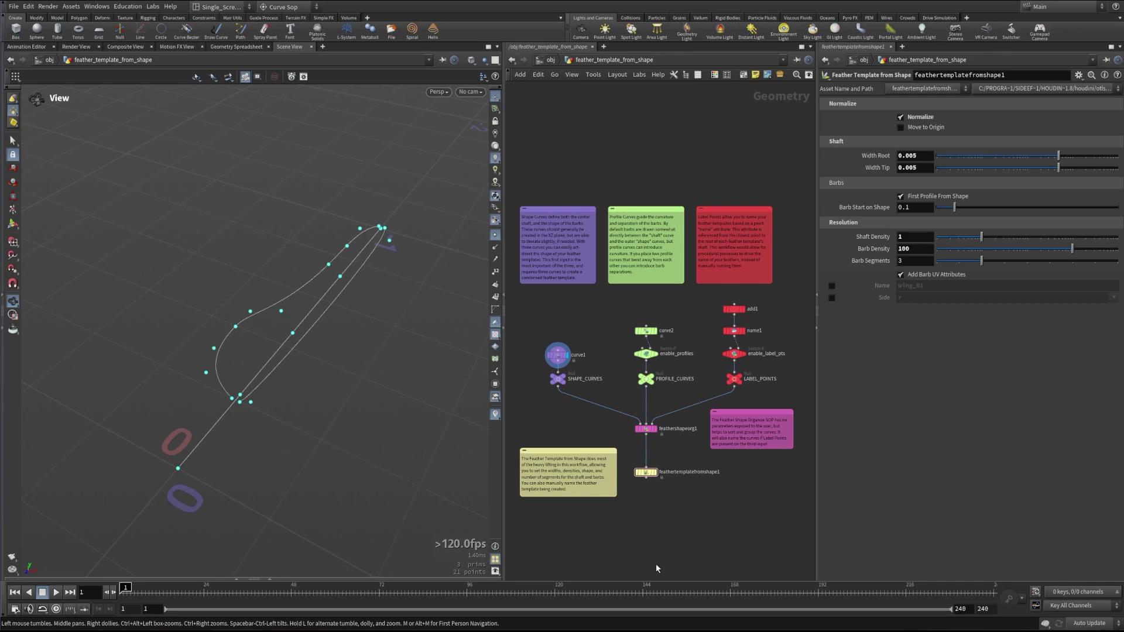
# Step: Select the SHAPE_CURVES null and orbit the viewport around the feather outline curves
pyautogui.click(558, 379)
pyautogui.moveTo(281, 393); pyautogui.dragTo(252, 415)
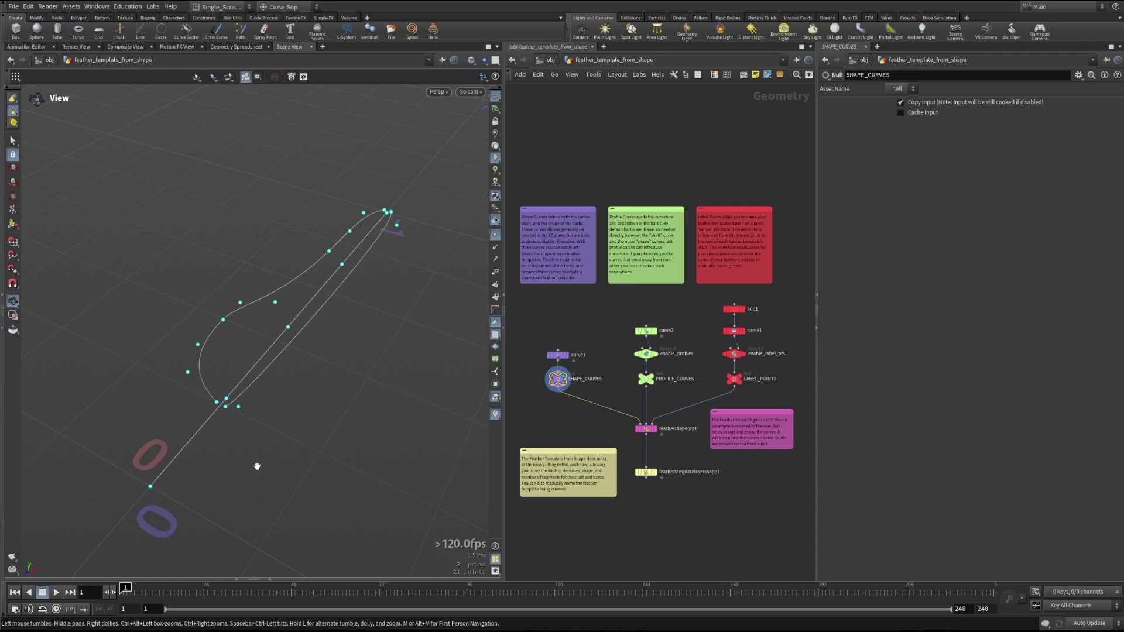
# Step: Inspect feathershapeorg1's name/group attributes and point positions in a Geometry Spreadsheet, then close it
pyautogui.click(644, 428)
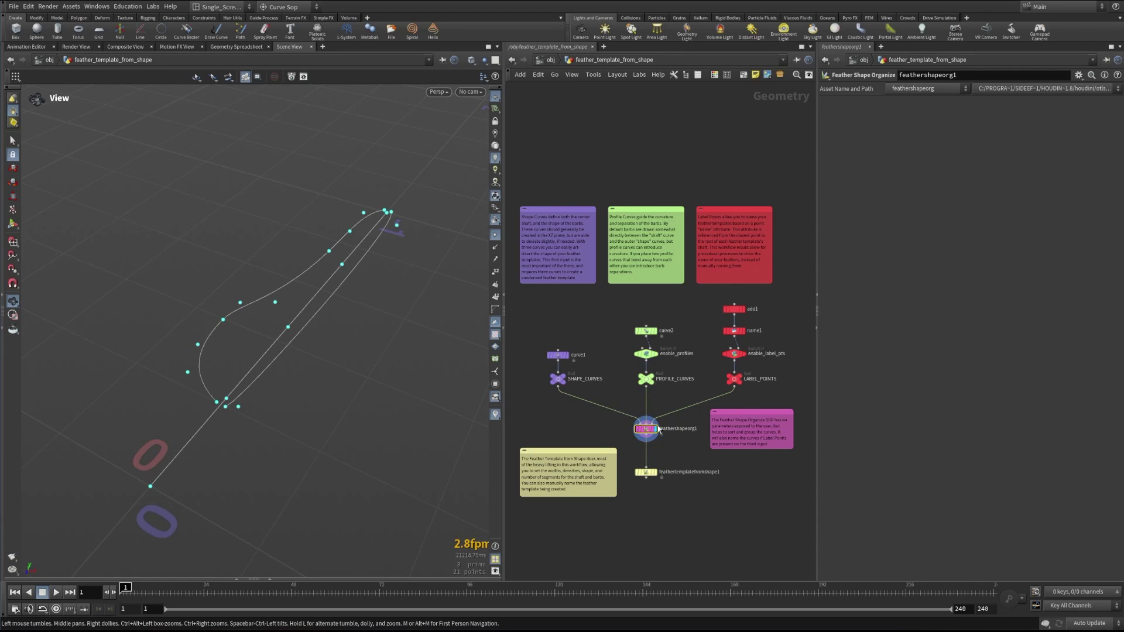
pyautogui.moveTo(300, 392); pyautogui.dragTo(313, 378)
pyautogui.hotkey('alt', ']')
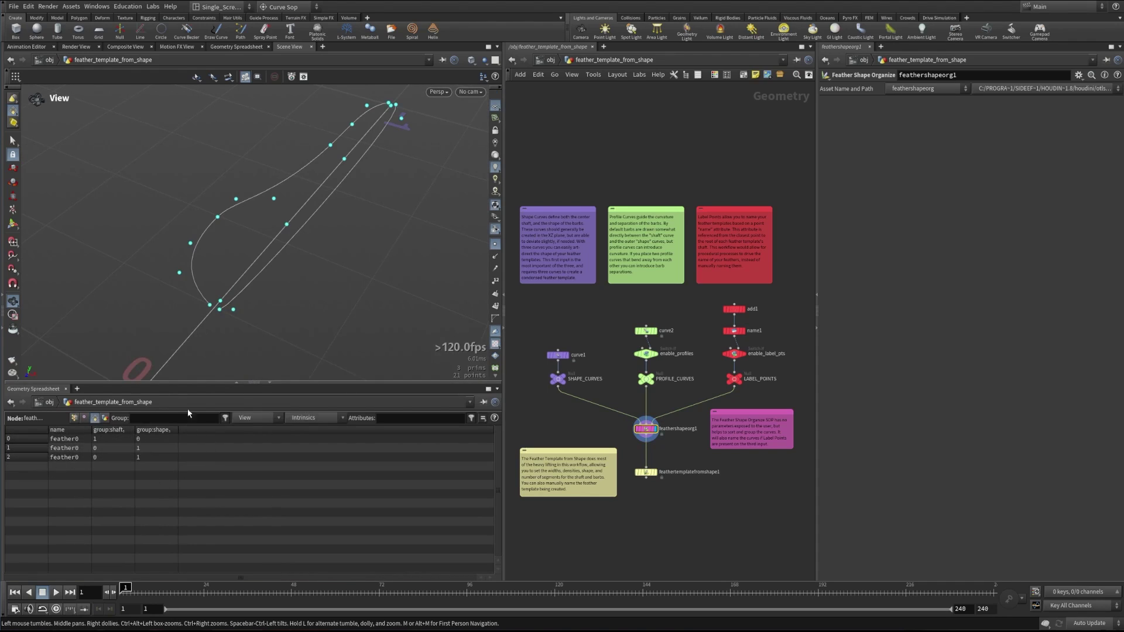
pyautogui.click(73, 418)
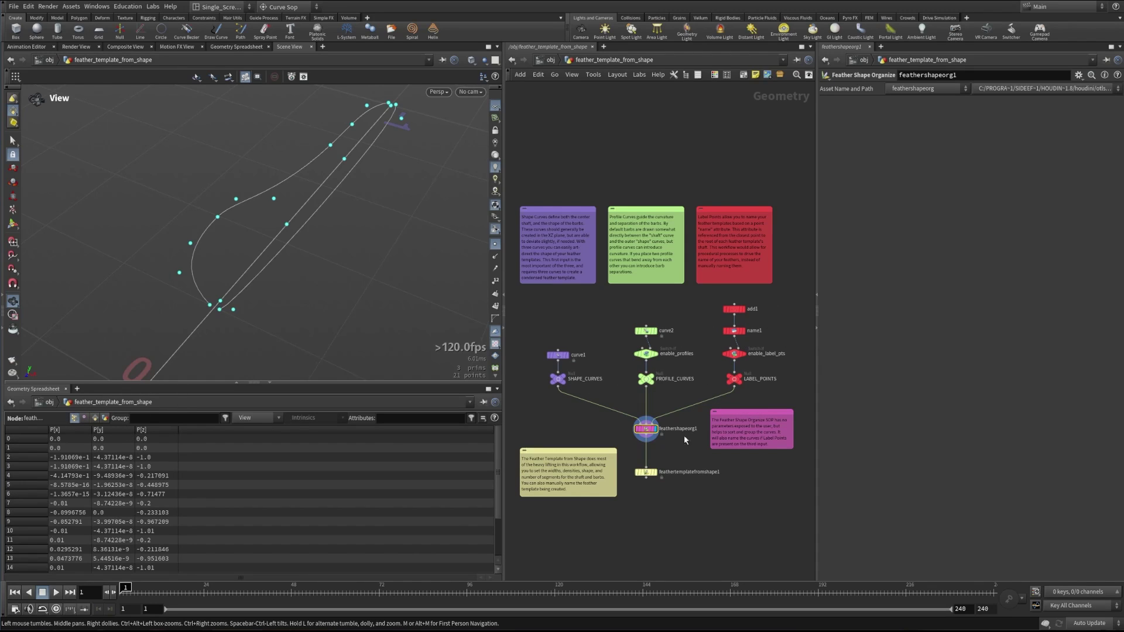
pyautogui.click(270, 383)
# Step: Display feathertemplatefromshape1's barbed feather, try Move to Origin, then leave it off
pyautogui.click(655, 472)
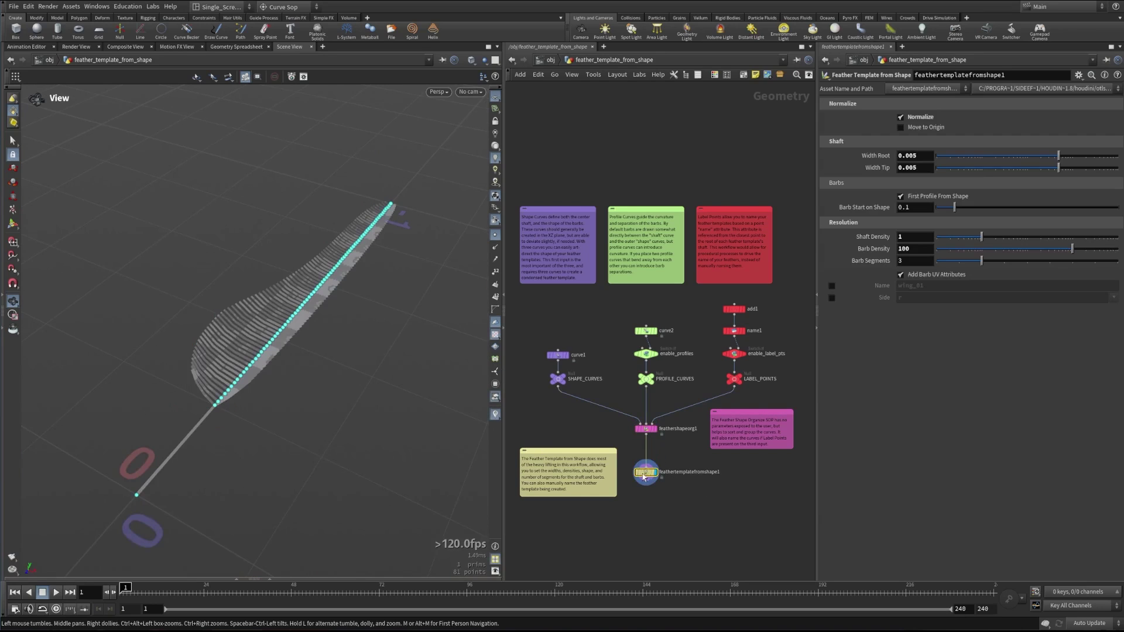
pyautogui.moveTo(309, 347); pyautogui.dragTo(313, 326)
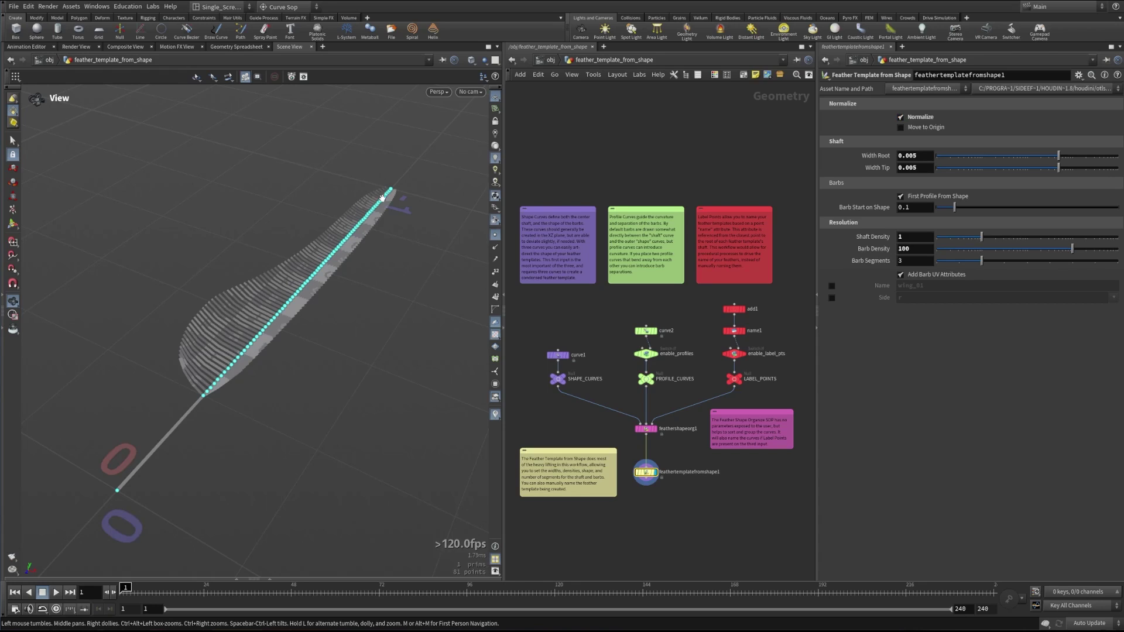
pyautogui.click(911, 128)
pyautogui.click(901, 127)
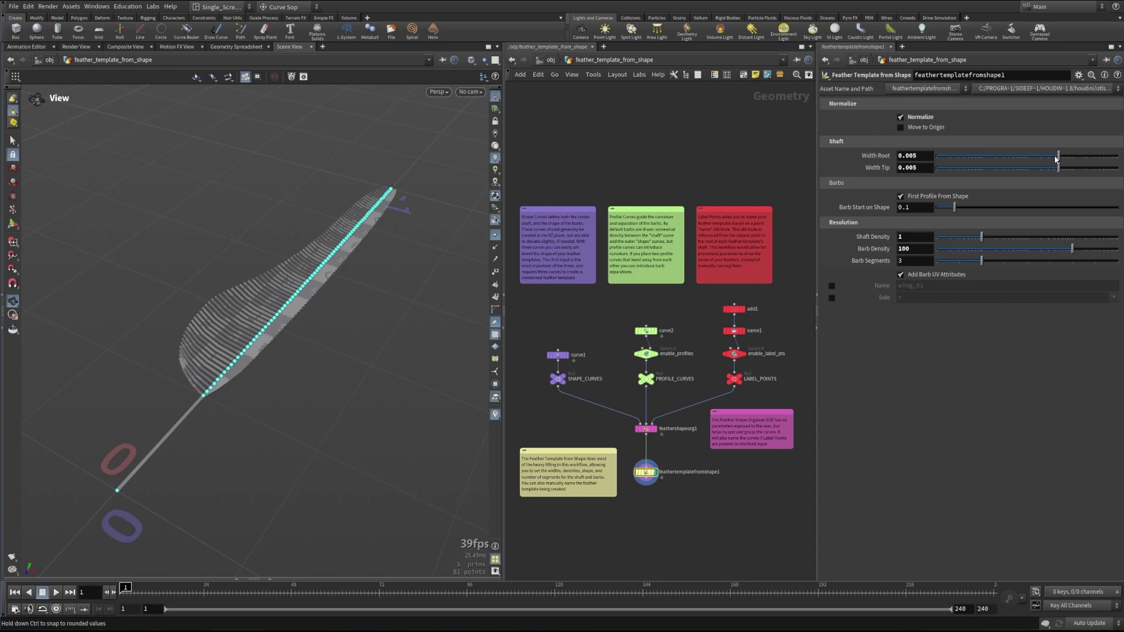
# Step: Set Width Root to 0.0127153 and Width Tip to 0.00046688, then zoom in on the barbs
pyautogui.moveTo(1058, 155); pyautogui.dragTo(1011, 171)
pyautogui.moveTo(375, 187); pyautogui.dragTo(375, 164)
pyautogui.moveTo(168, 436); pyautogui.dragTo(261, 401)
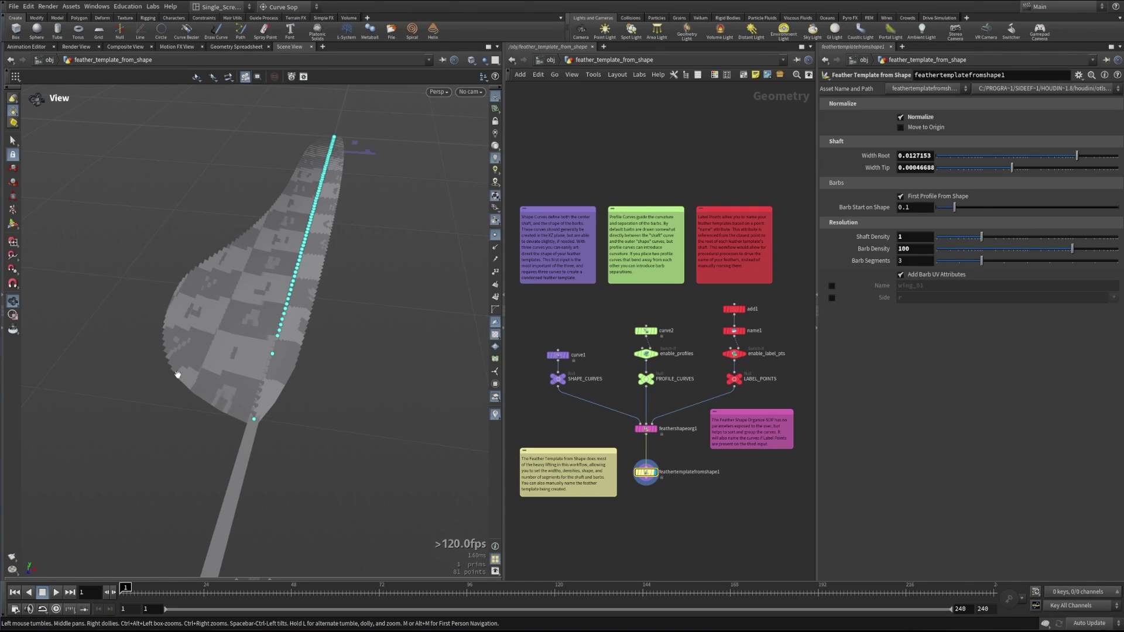
pyautogui.moveTo(251, 311); pyautogui.dragTo(306, 296)
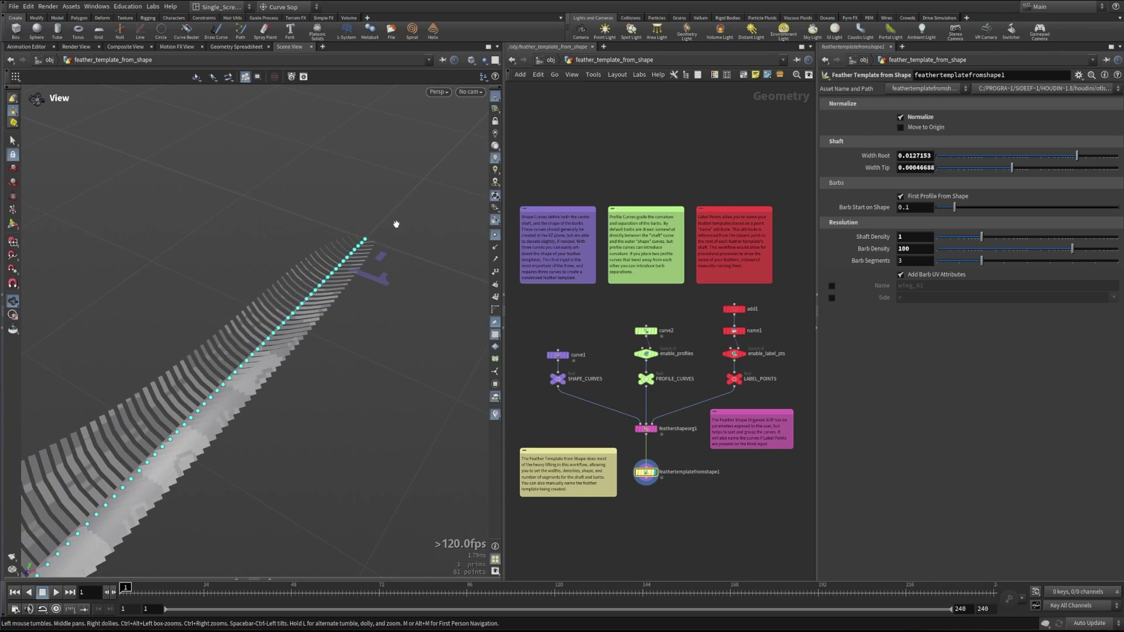
pyautogui.click(495, 234)
pyautogui.click(495, 234)
pyautogui.moveTo(371, 258); pyautogui.dragTo(321, 283)
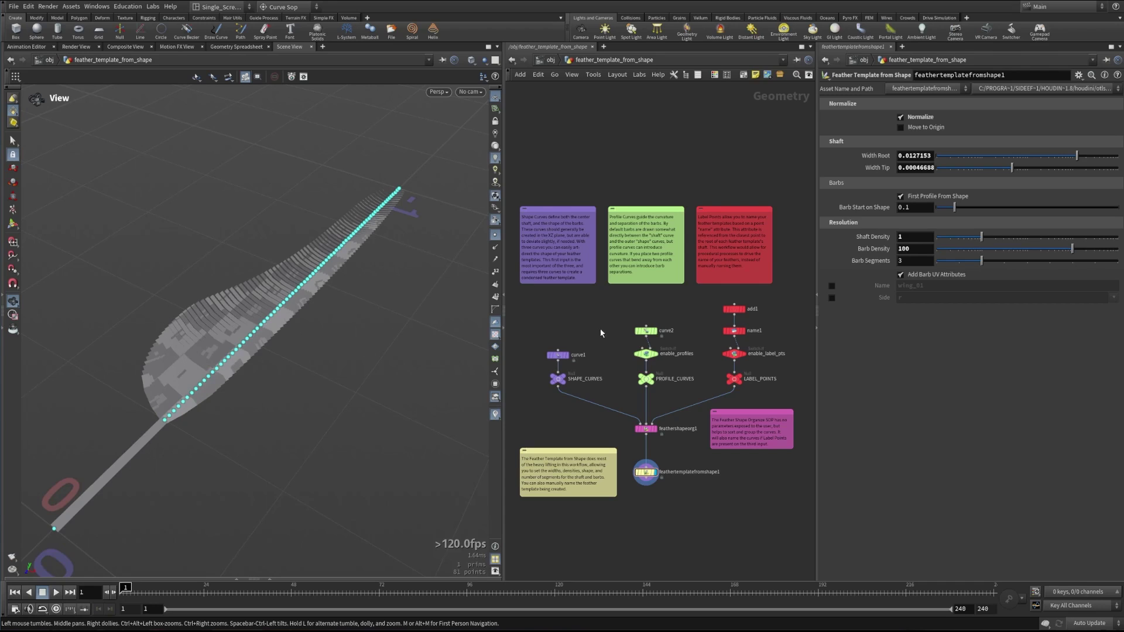
pyautogui.press('u')
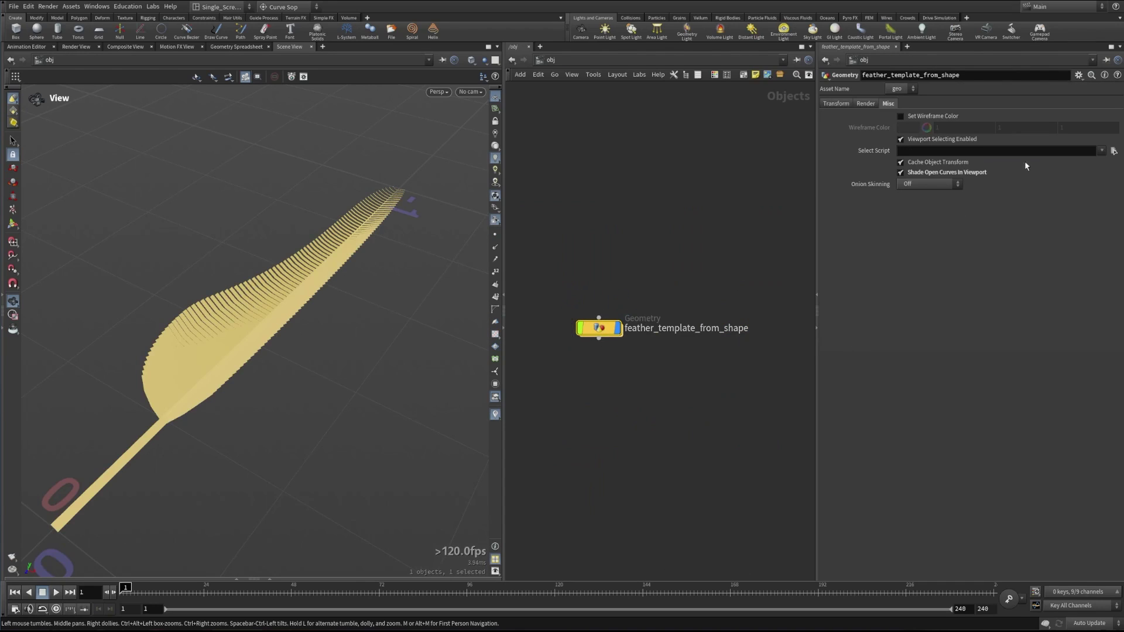
pyautogui.doubleClick(598, 328)
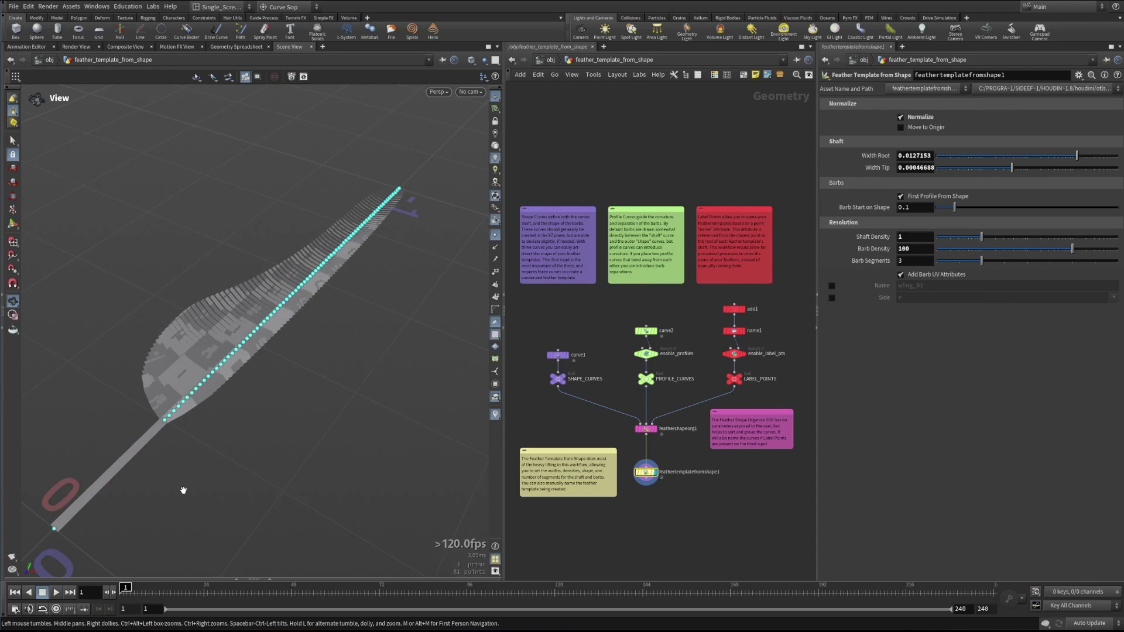
# Step: Type 0.0085 into both Width Root and Width Tip for an even shaft width
pyautogui.click(915, 155)
pyautogui.write('0.0085')
pyautogui.press('Tab')
pyautogui.write('0.0085')
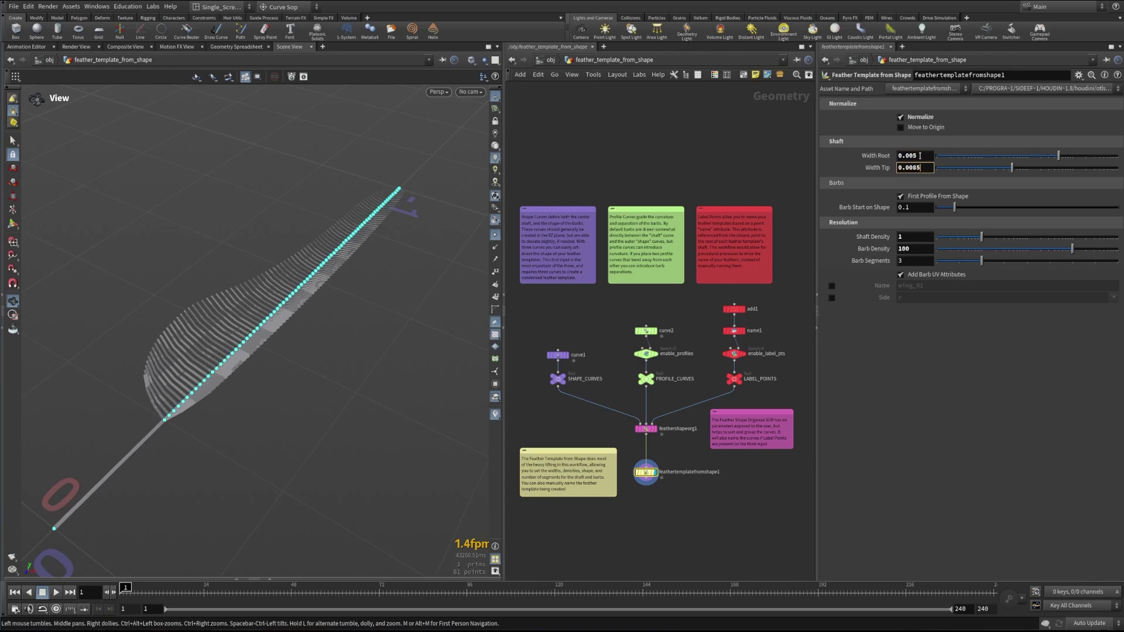
pyautogui.press('Return')
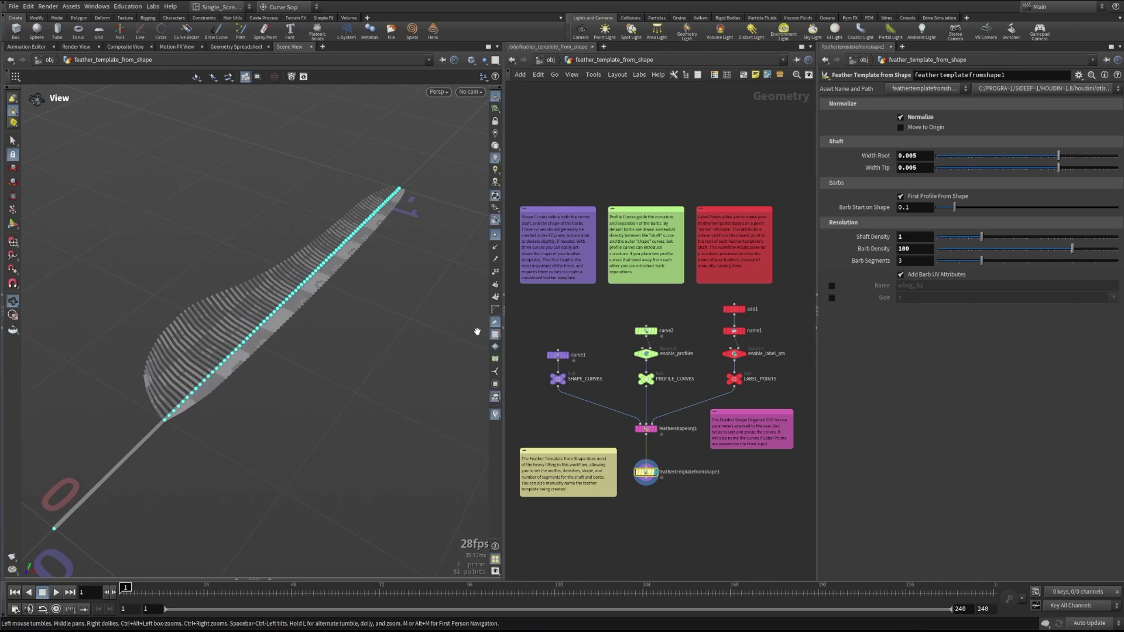
pyautogui.moveTo(469, 328); pyautogui.dragTo(301, 332)
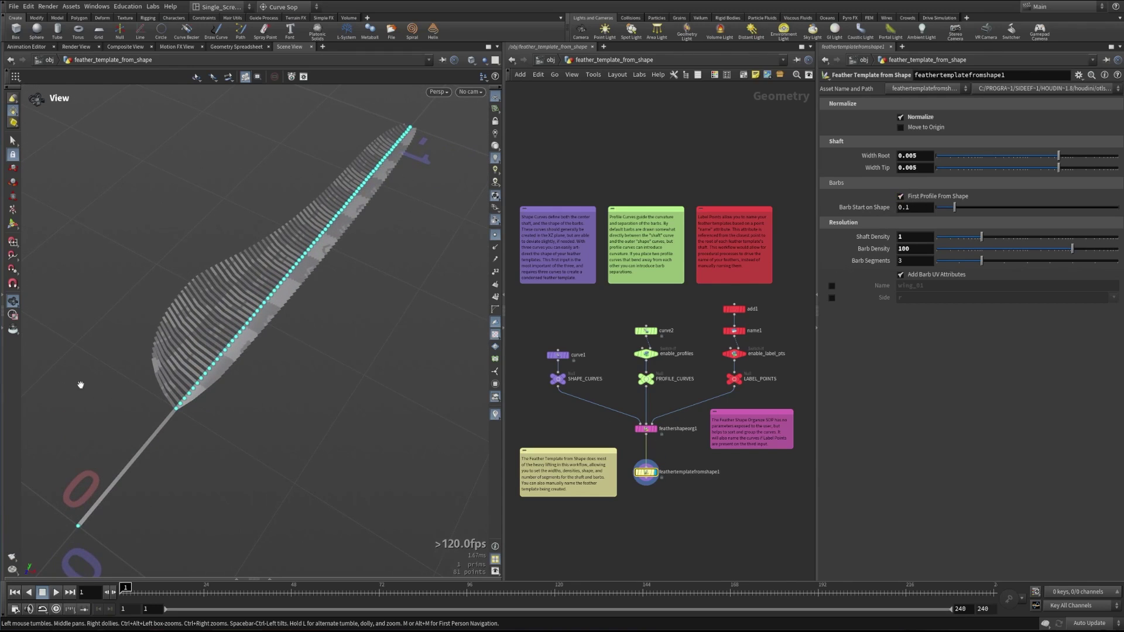
pyautogui.moveTo(126, 412); pyautogui.dragTo(224, 336, button='right')
pyautogui.scroll(-5, 224, 335)
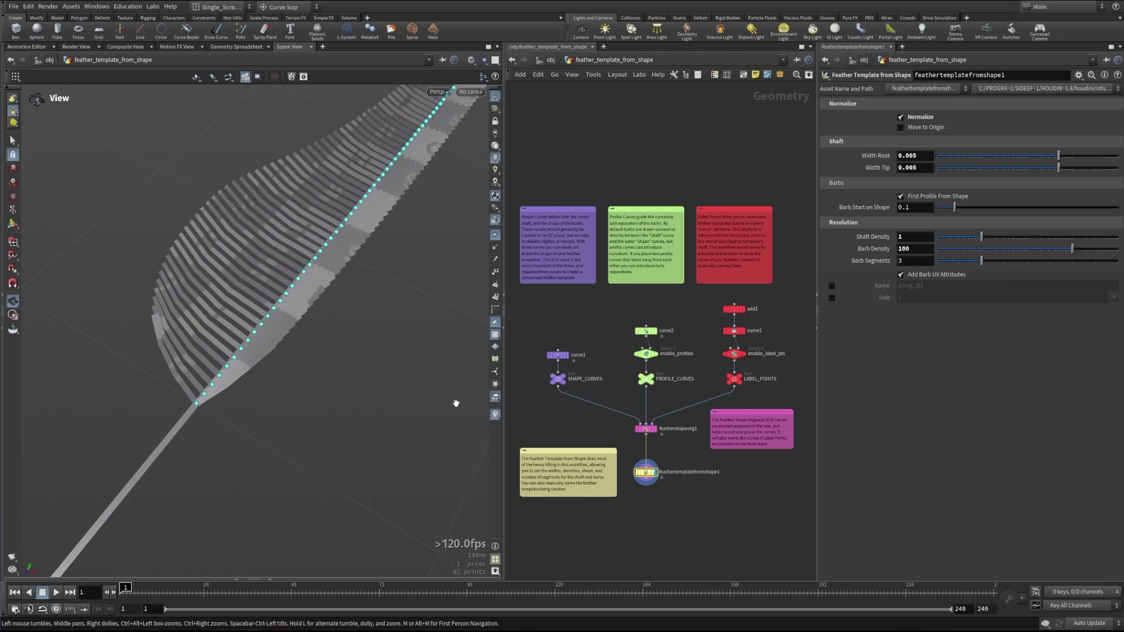
pyautogui.click(565, 379)
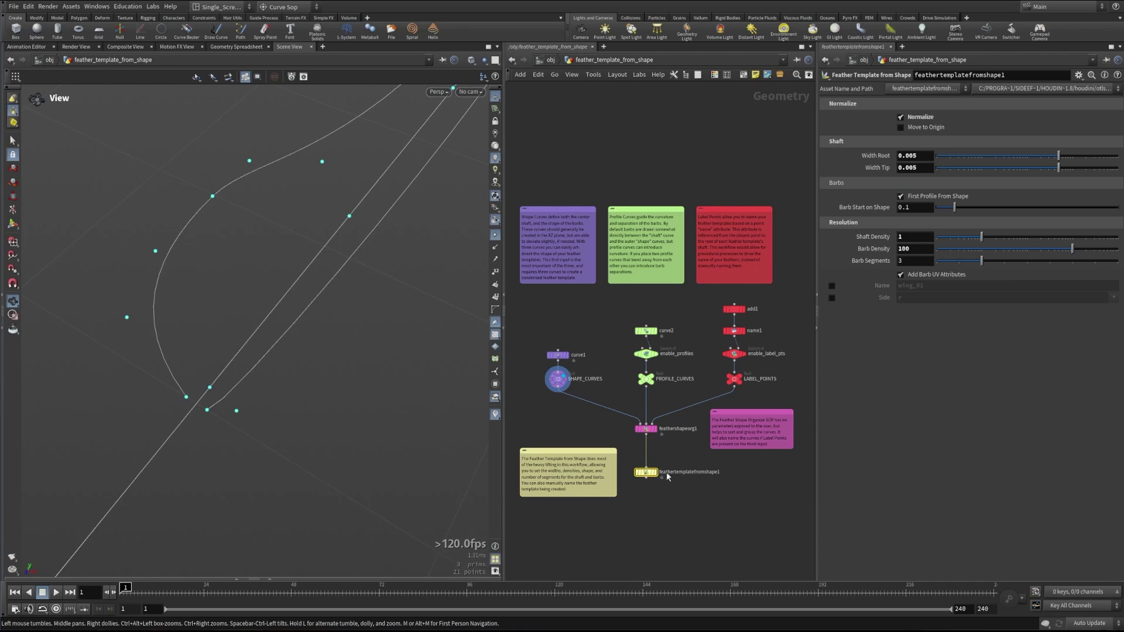
pyautogui.click(654, 472)
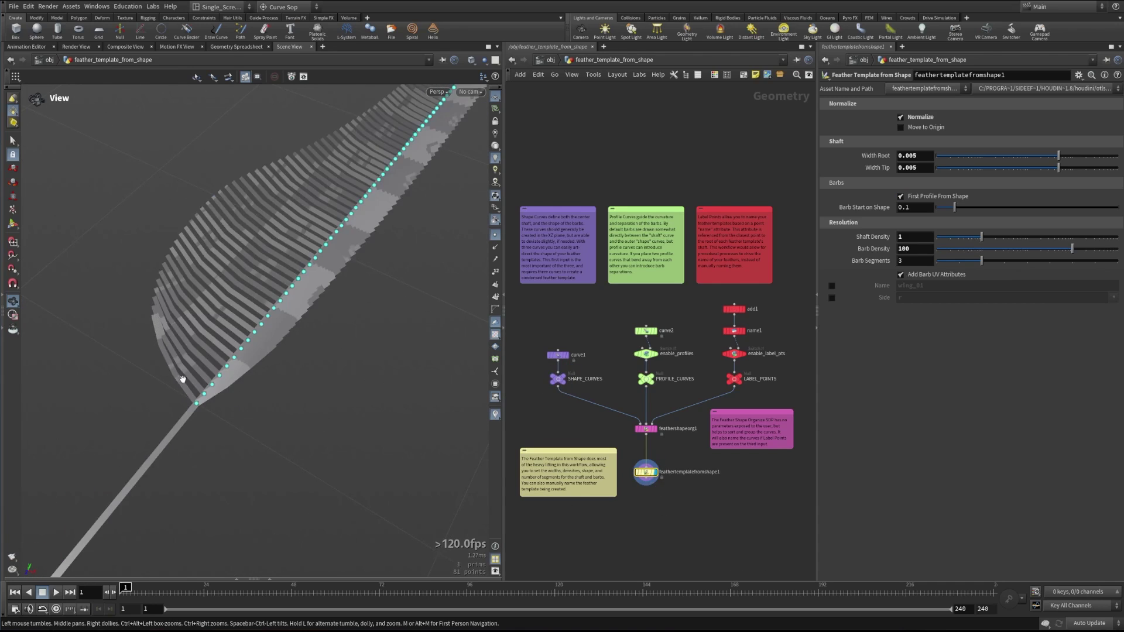
pyautogui.click(900, 196)
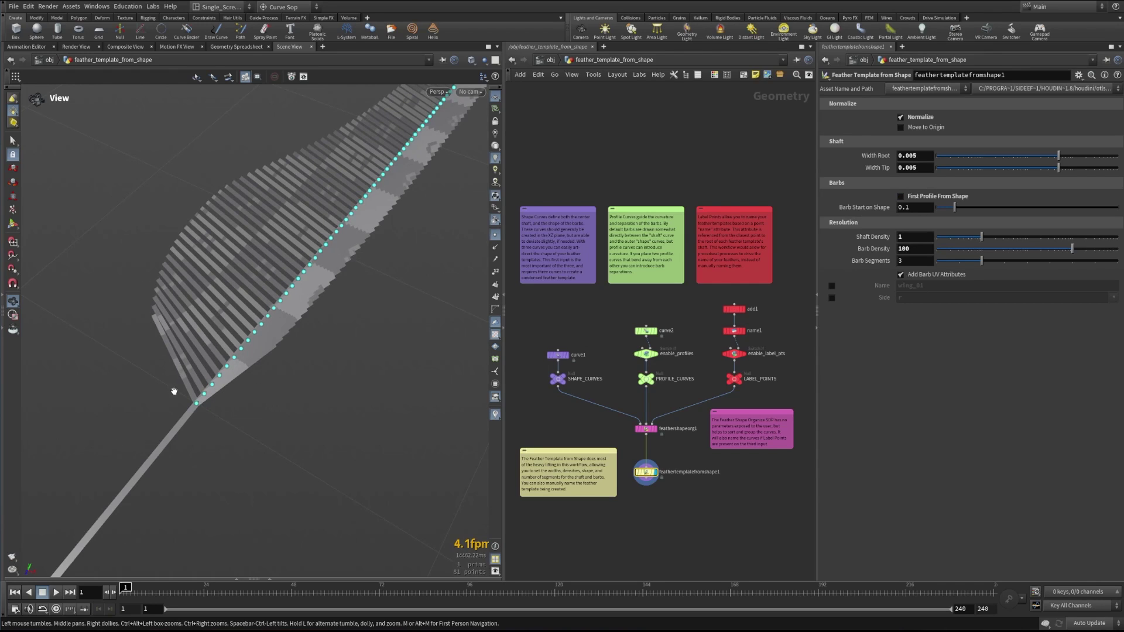
pyautogui.moveTo(253, 317); pyautogui.dragTo(204, 412)
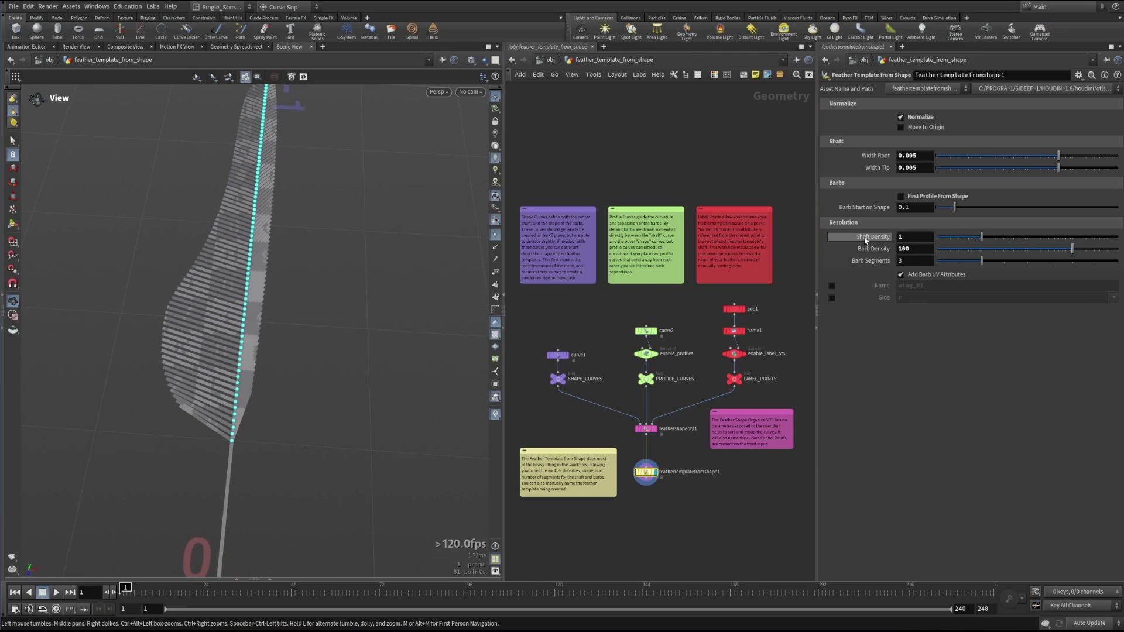
pyautogui.click(900, 197)
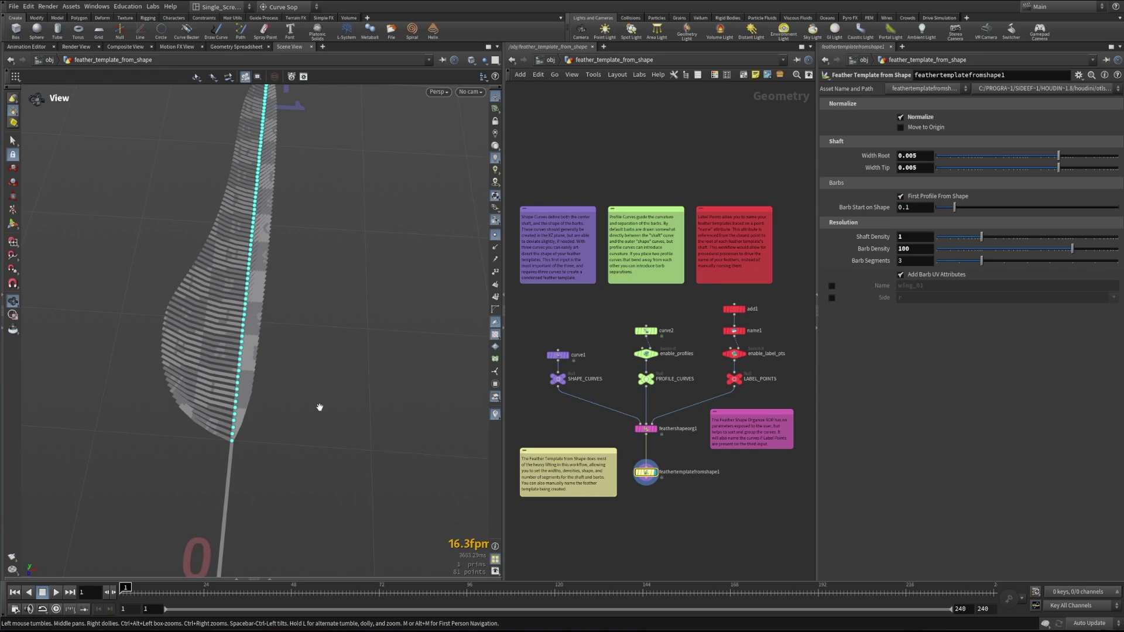
pyautogui.moveTo(185, 419); pyautogui.dragTo(410, 291)
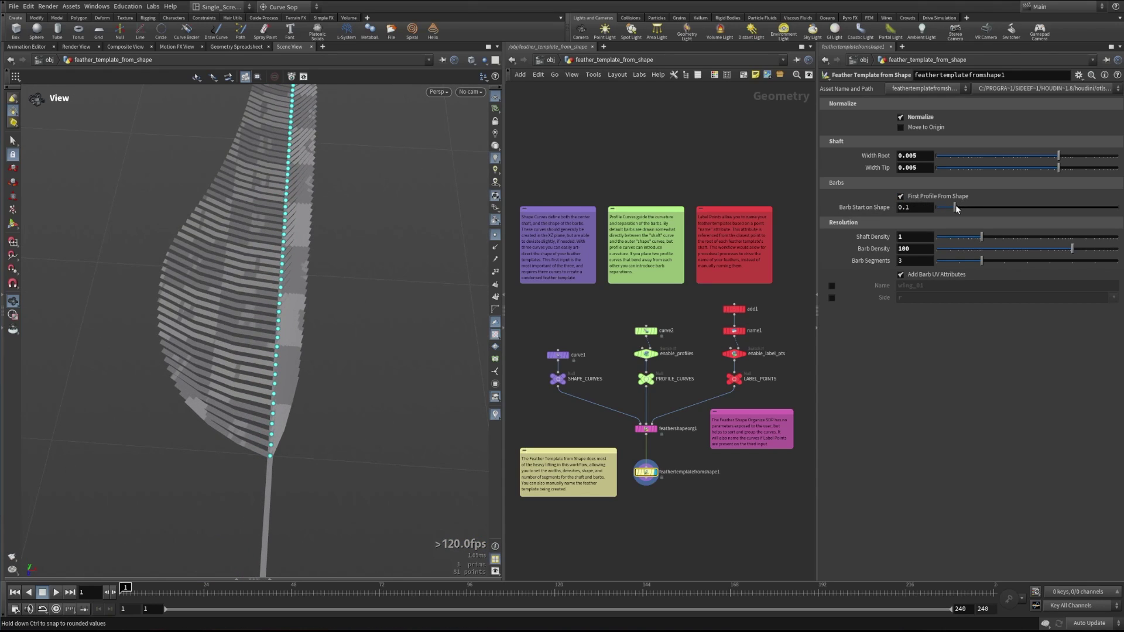
pyautogui.moveTo(955, 207); pyautogui.dragTo(971, 208)
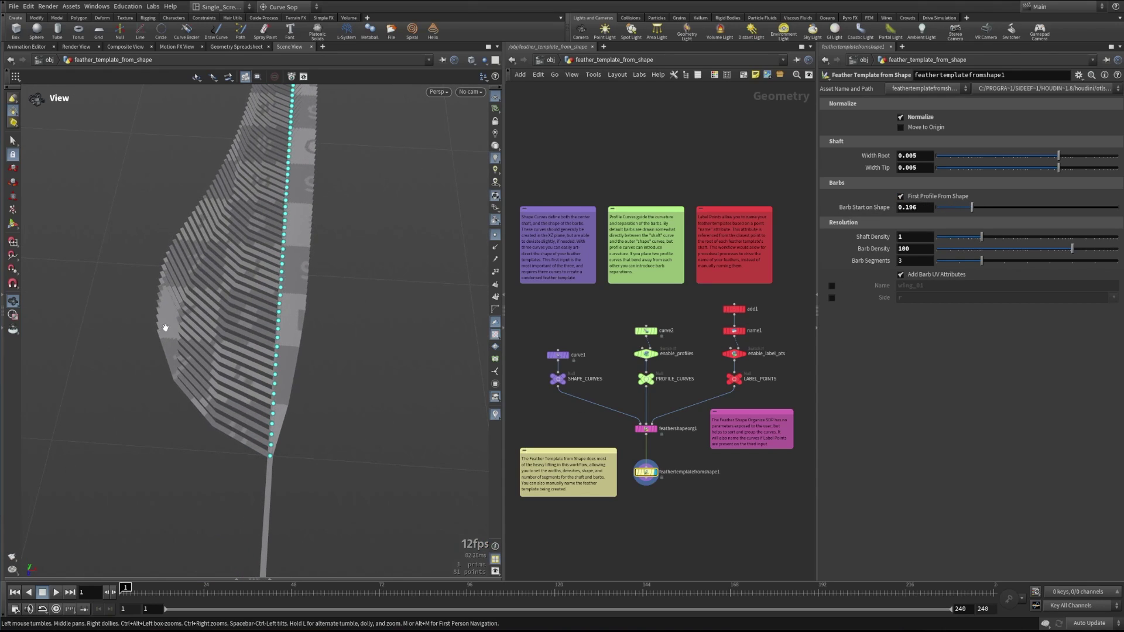
pyautogui.click(579, 380)
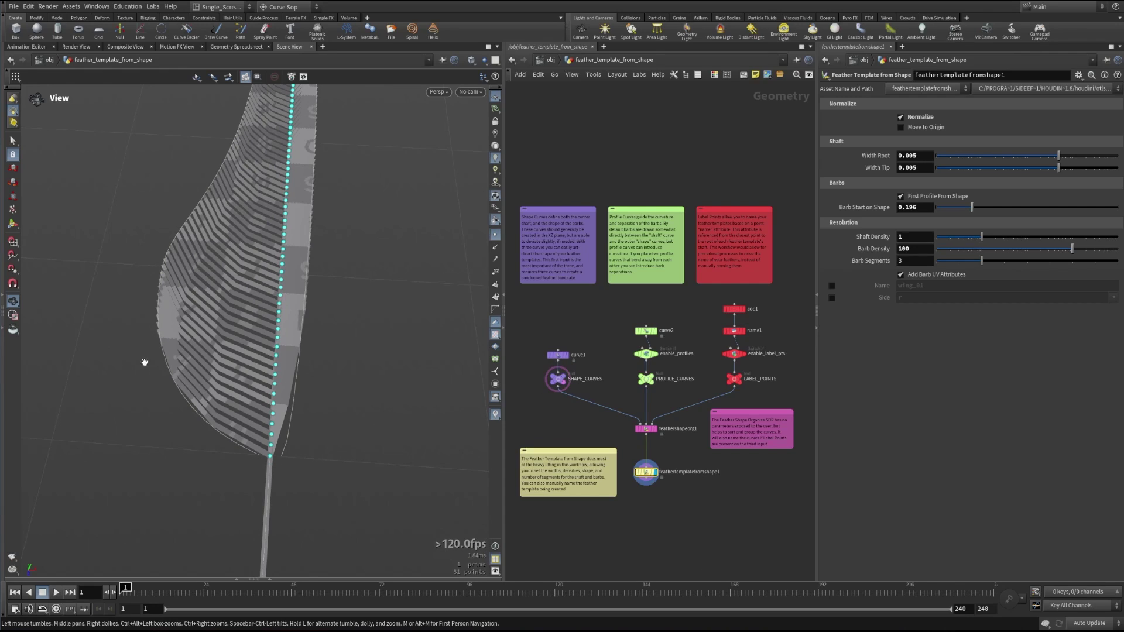
pyautogui.moveTo(973, 209); pyautogui.dragTo(942, 207)
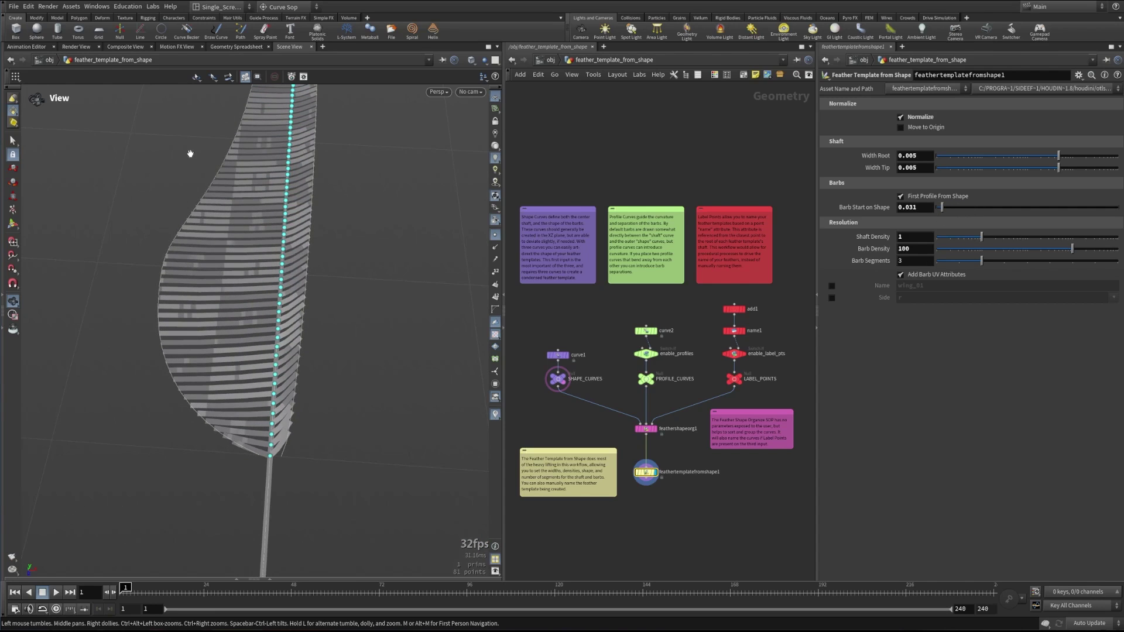
pyautogui.keyDown('ctrl'); pyautogui.middleClick(878, 206); pyautogui.keyUp('ctrl')
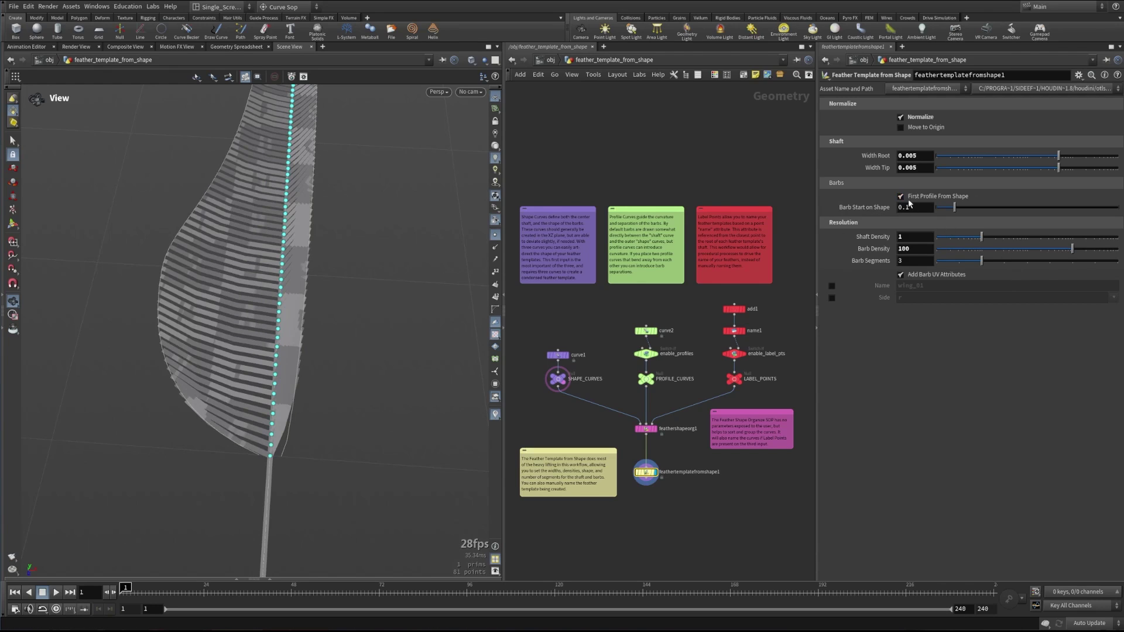
pyautogui.moveTo(330, 406); pyautogui.dragTo(300, 340)
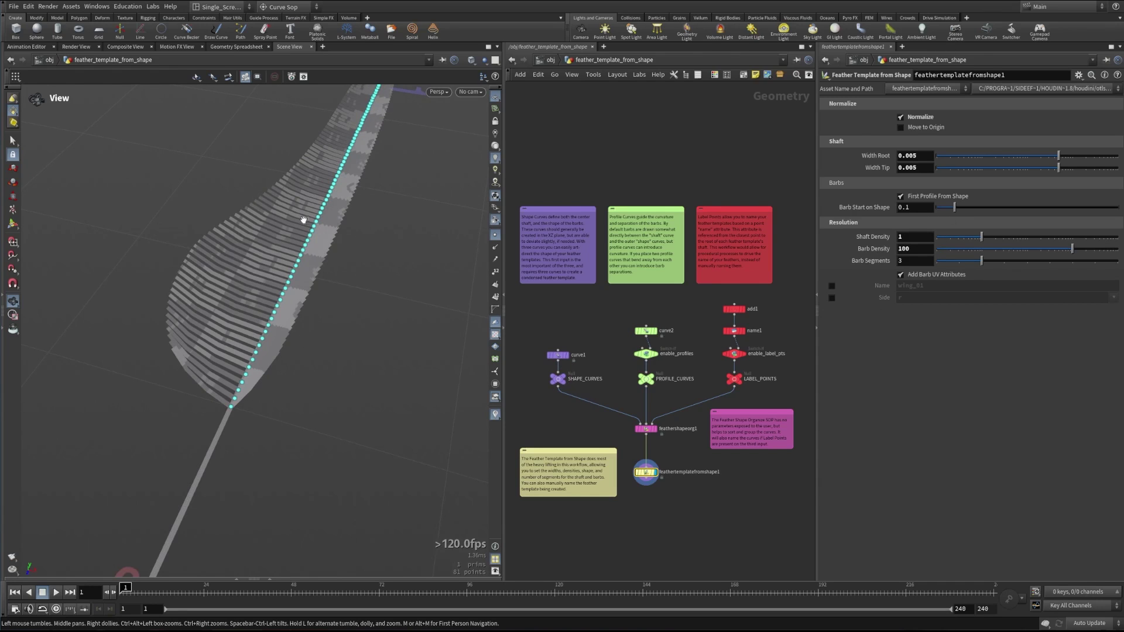
# Step: View the feather from above and drag Shaft Density from 1 to about 6.19
pyautogui.moveTo(314, 313)
pyautogui.mouseDown()
pyautogui.moveTo(290, 229)
pyautogui.moveTo(285, 311)
pyautogui.moveTo(311, 326)
pyautogui.mouseUp()
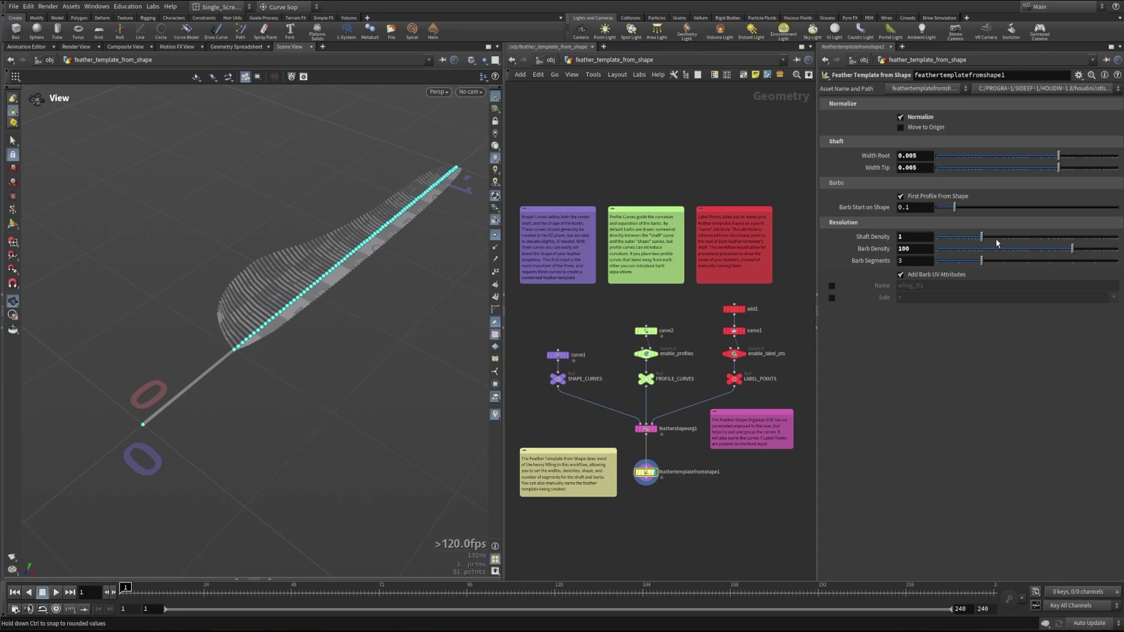
pyautogui.moveTo(983, 237)
pyautogui.mouseDown()
pyautogui.moveTo(1066, 230)
pyautogui.moveTo(999, 240)
pyautogui.mouseUp()
# Step: Reset Shaft Density to 1 and drag Barb Density up to about 410
pyautogui.doubleClick(909, 236)
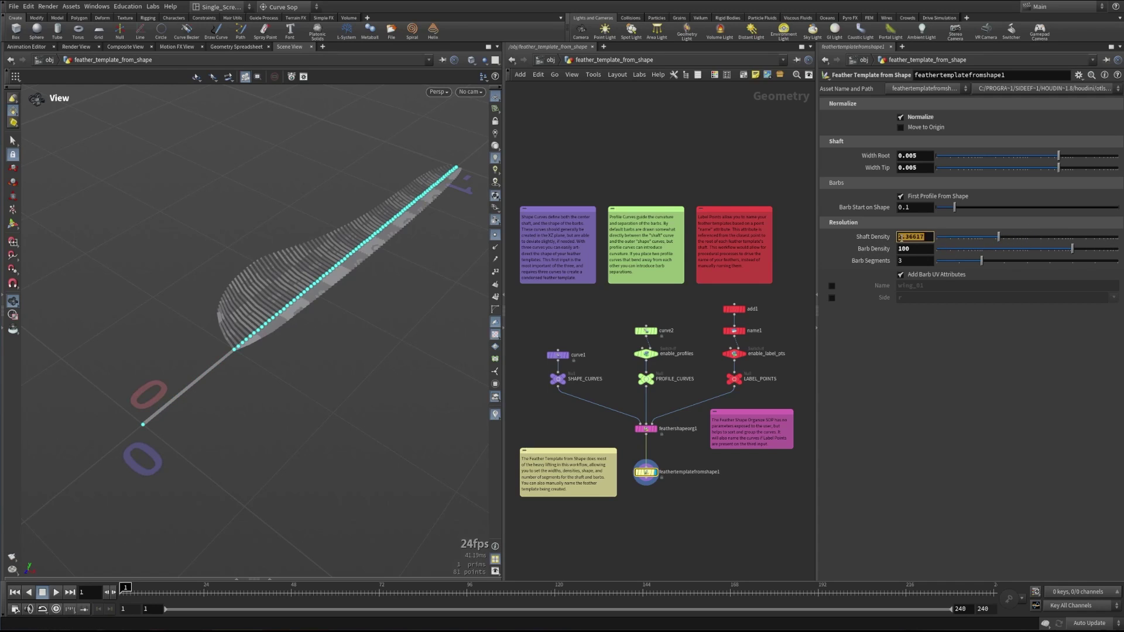
pyautogui.write('1')
pyautogui.press('Return')
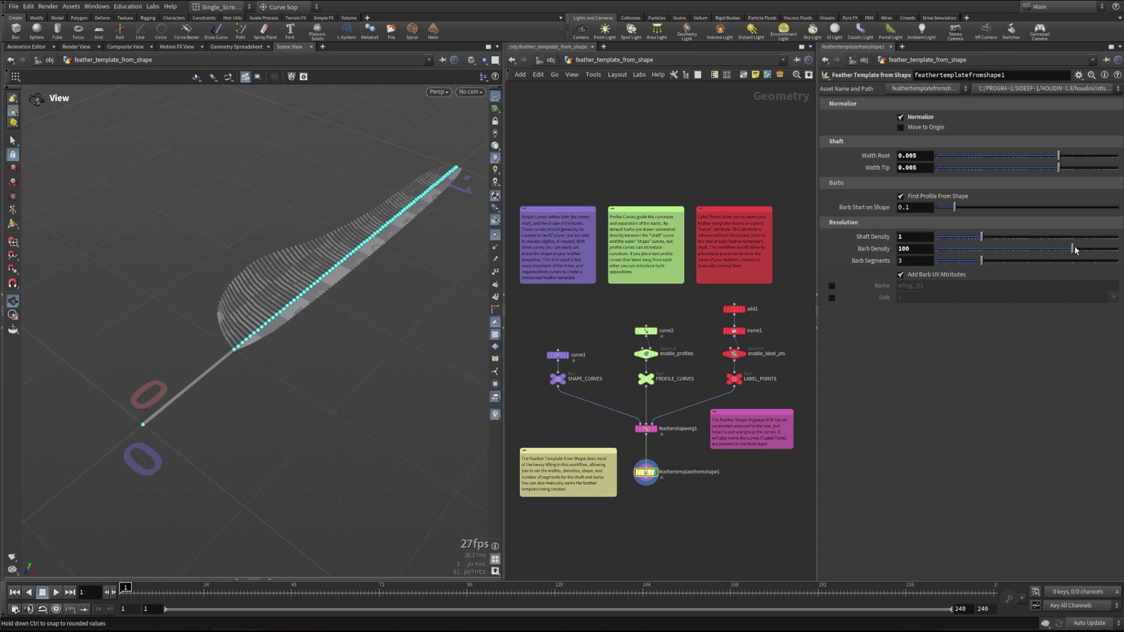
pyautogui.moveTo(1075, 250); pyautogui.dragTo(1101, 249)
pyautogui.moveTo(351, 359); pyautogui.dragTo(287, 341)
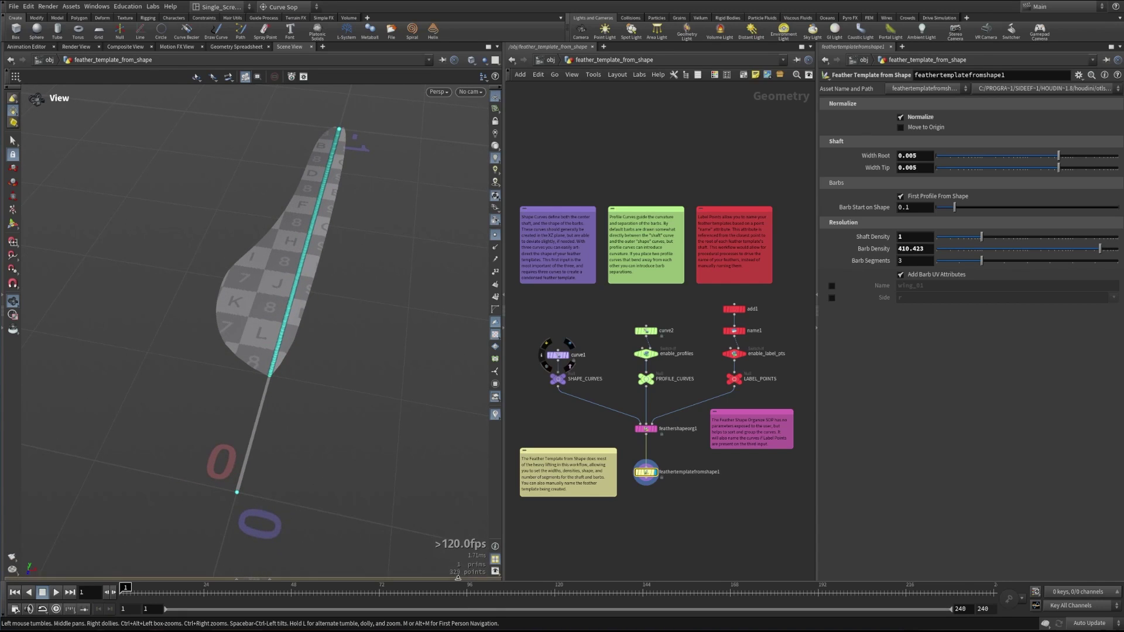
pyautogui.click(909, 248)
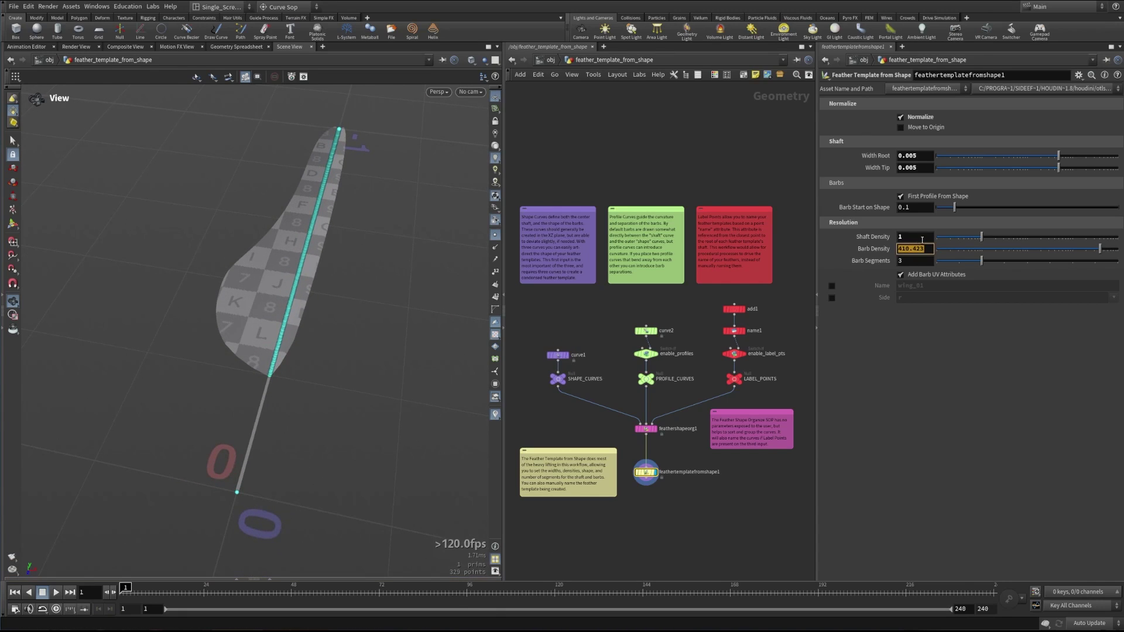
# Step: Enter Barb Density 150 and zoom to a diagonal close view of the feather
pyautogui.write('150')
pyautogui.press('Return')
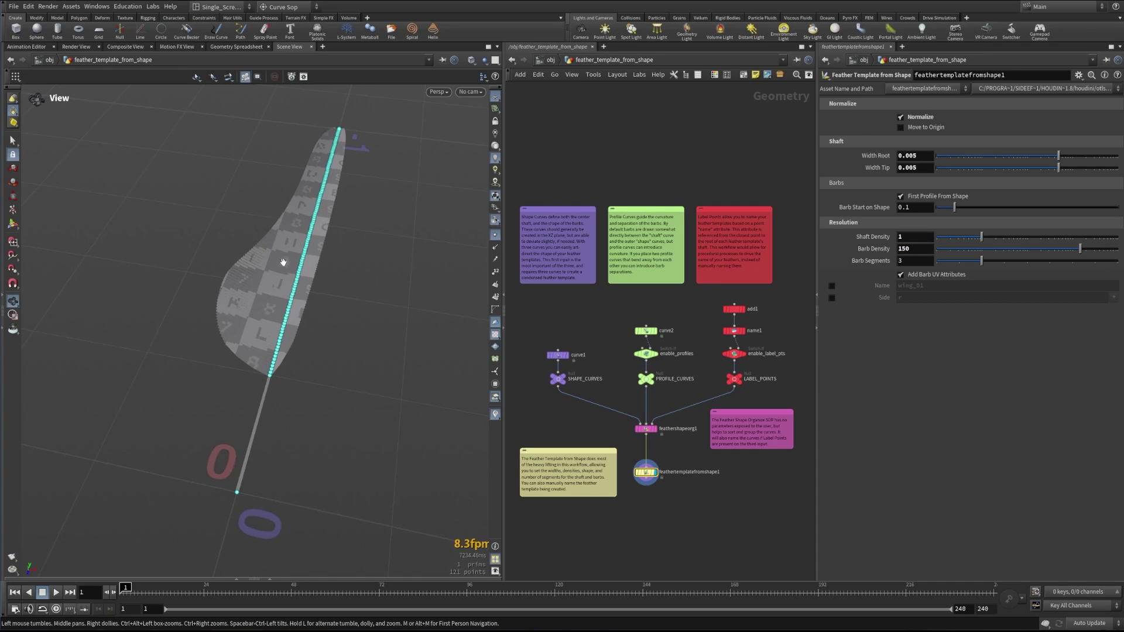
pyautogui.moveTo(286, 264); pyautogui.dragTo(305, 374)
pyautogui.moveTo(275, 449); pyautogui.dragTo(297, 476)
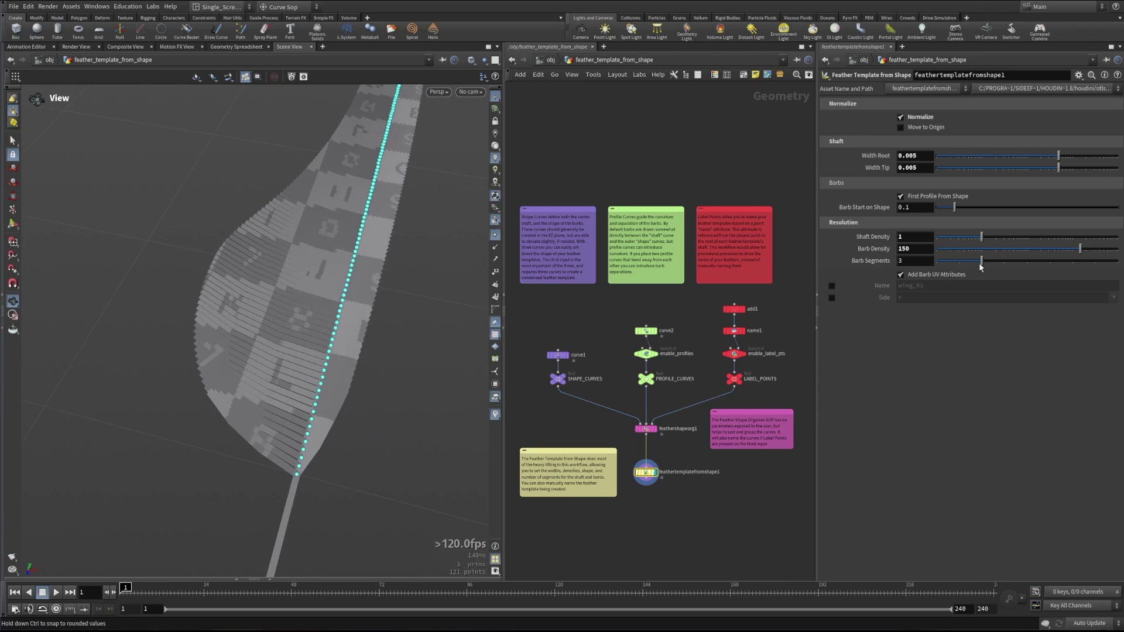
pyautogui.moveTo(982, 260)
pyautogui.mouseDown()
pyautogui.moveTo(1028, 262)
pyautogui.moveTo(981, 260)
pyautogui.mouseUp()
# Step: Scroll the Geometry Spreadsheet through the P_barb columns, then close it
pyautogui.click(253, 578)
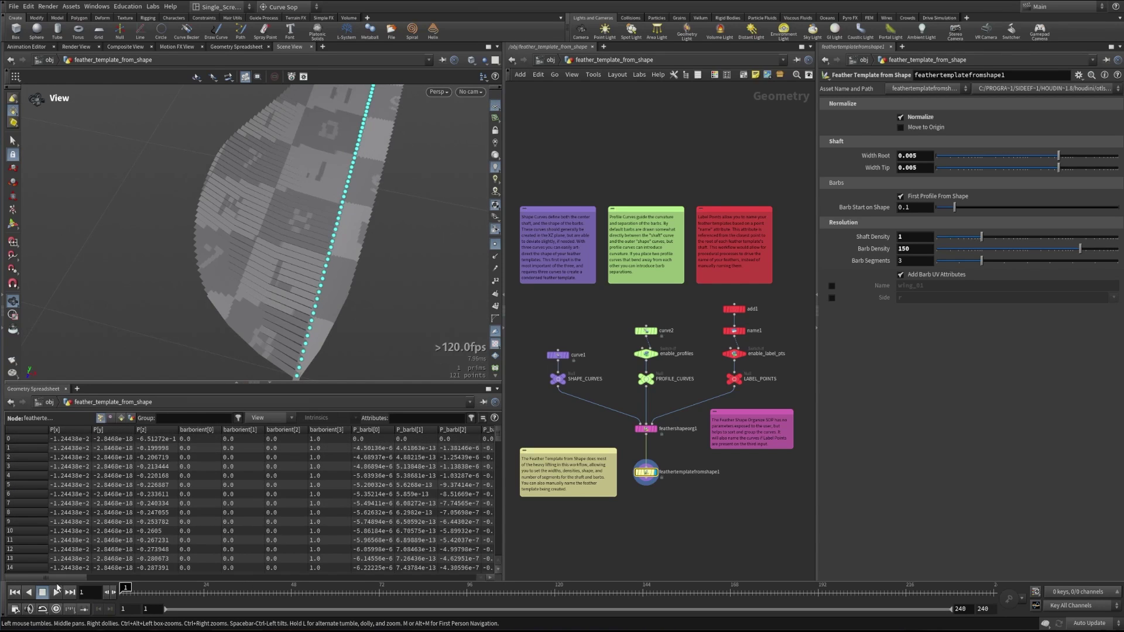
pyautogui.moveTo(54, 580); pyautogui.dragTo(91, 580)
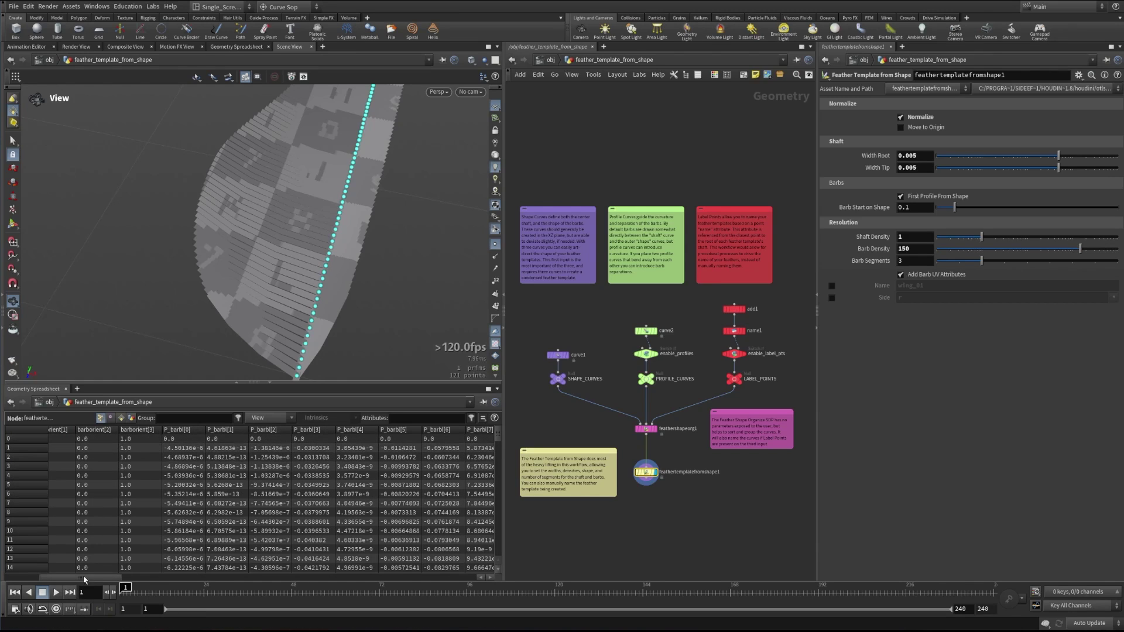
pyautogui.moveTo(83, 578); pyautogui.dragTo(102, 579)
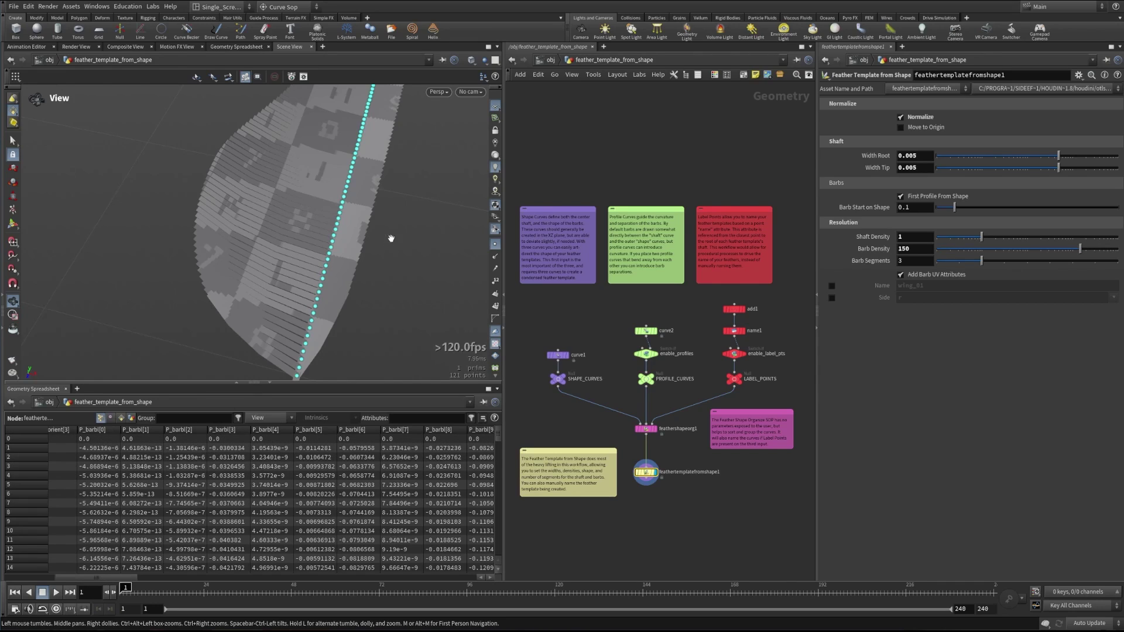
pyautogui.click(266, 382)
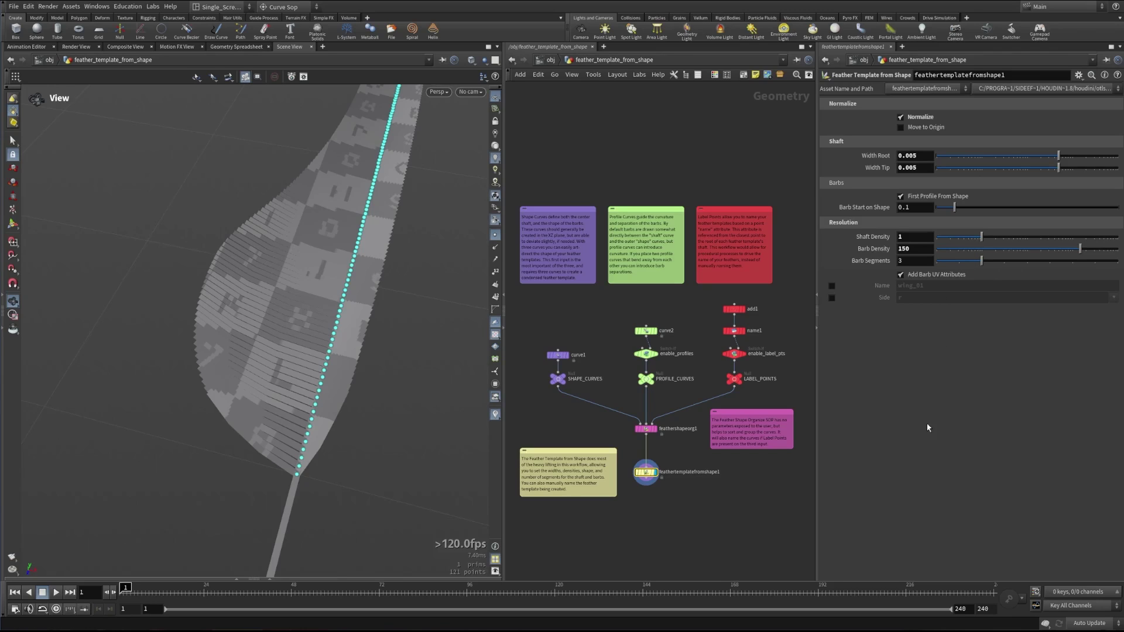
# Step: Enable the custom feather name and open the Geometry Spreadsheet to view attributes
pyautogui.moveTo(321, 326); pyautogui.dragTo(257, 351)
pyautogui.click(832, 287)
pyautogui.moveTo(326, 288); pyautogui.dragTo(296, 299)
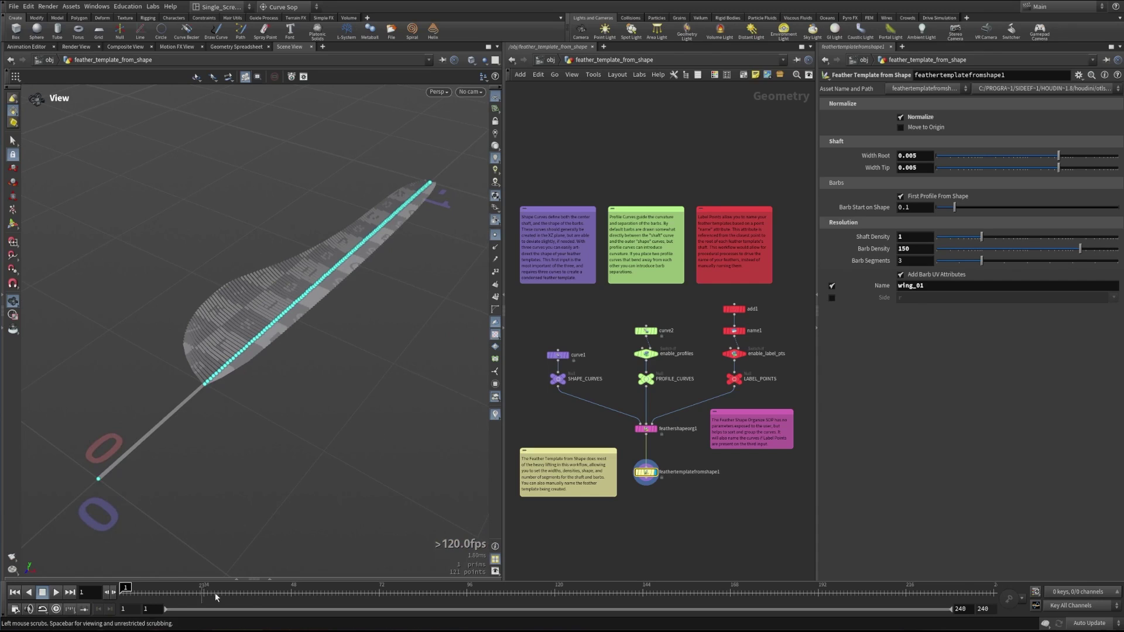
pyautogui.click(269, 577)
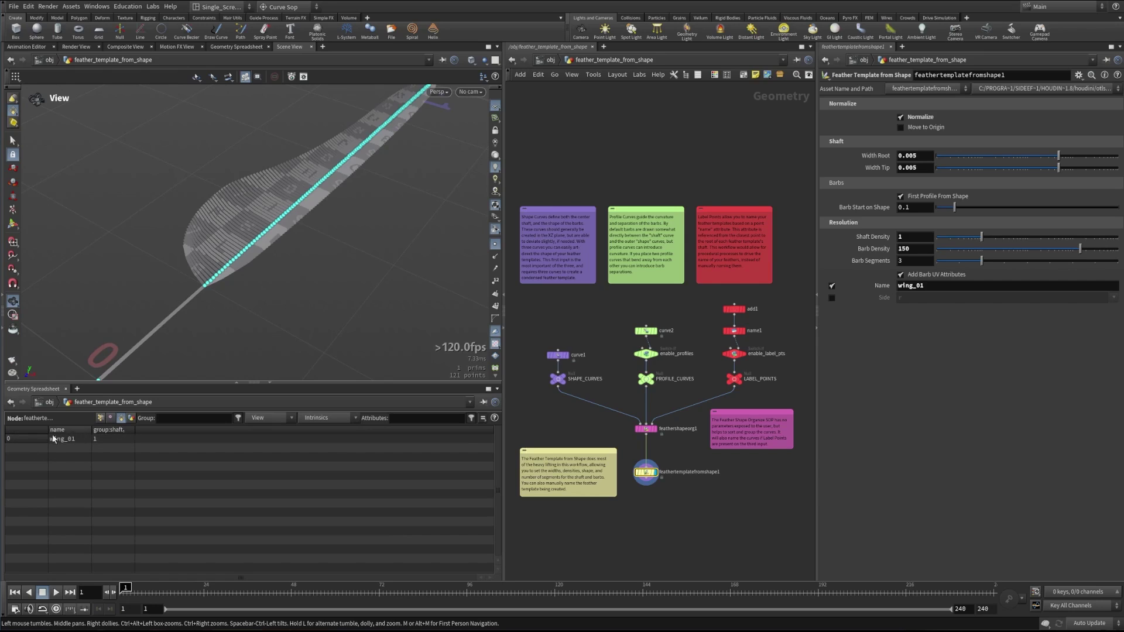
# Step: Toggle Name and Side on to show wing_01 and r, then off, leaving feather0
pyautogui.click(831, 286)
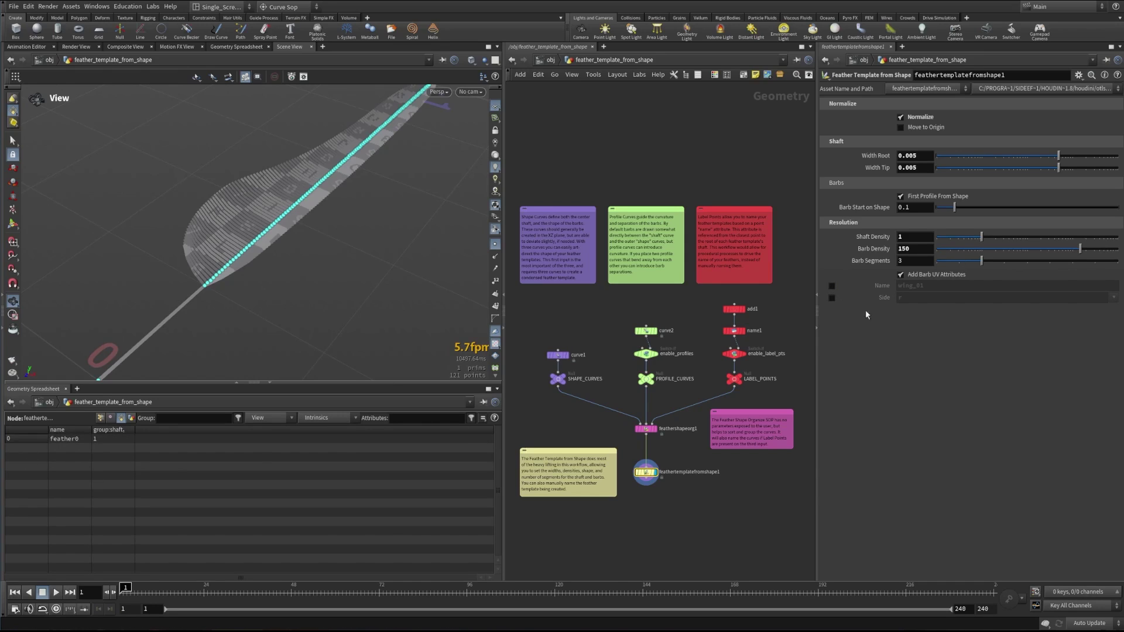
pyautogui.click(832, 285)
pyautogui.click(832, 297)
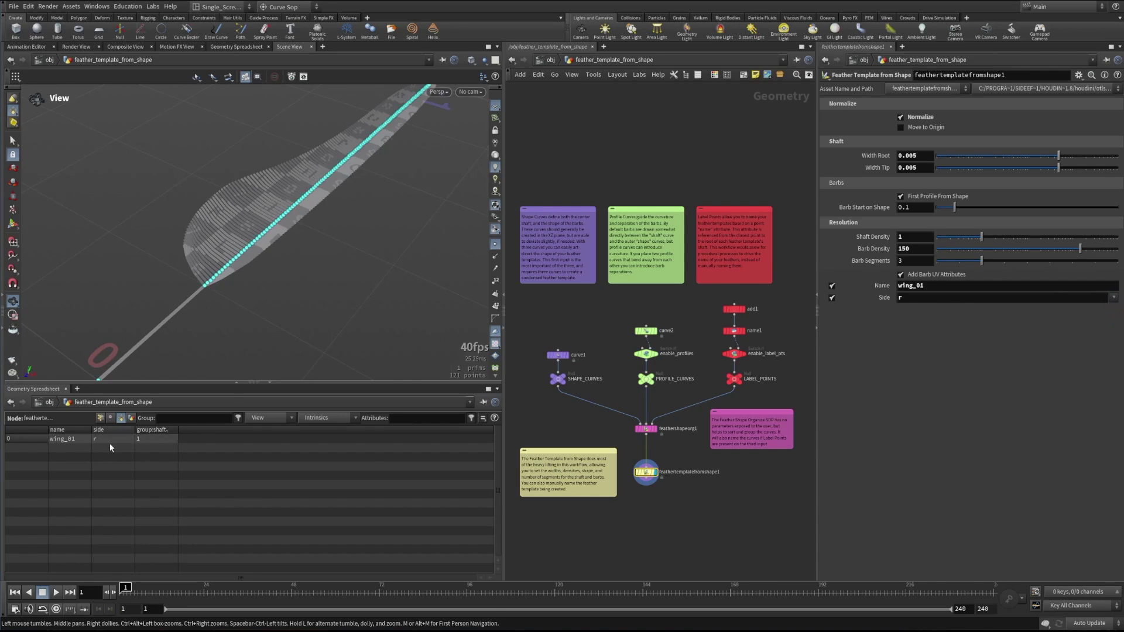
pyautogui.click(832, 286)
pyautogui.click(832, 297)
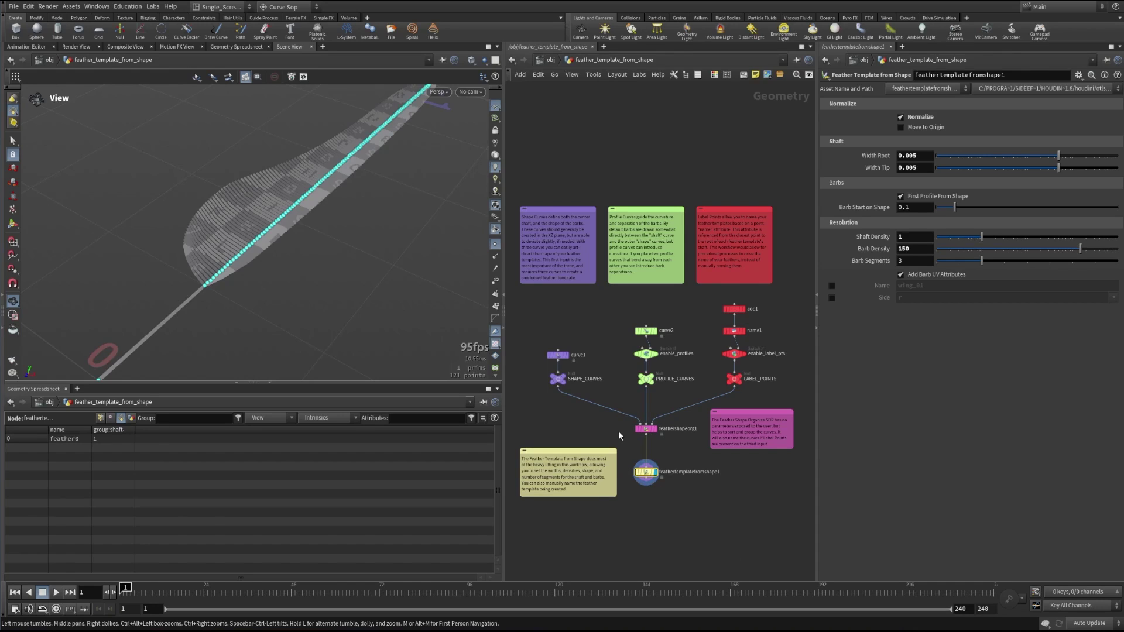
pyautogui.scroll(3, 619, 410)
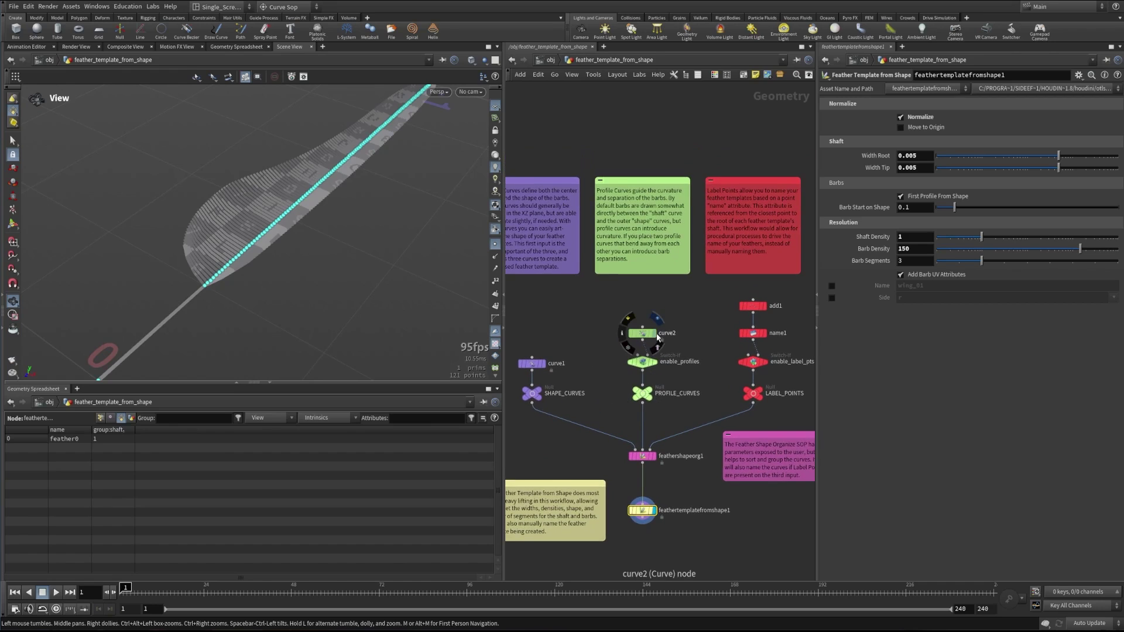
pyautogui.click(657, 334)
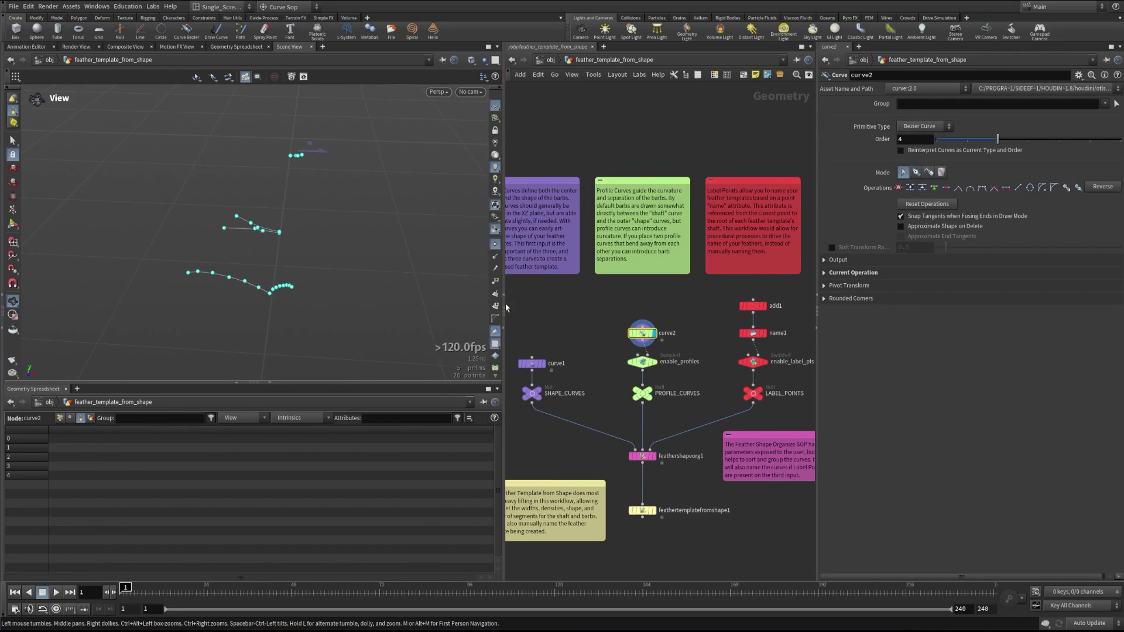
pyautogui.moveTo(288, 279); pyautogui.dragTo(297, 284)
pyautogui.moveTo(310, 225); pyautogui.dragTo(280, 279)
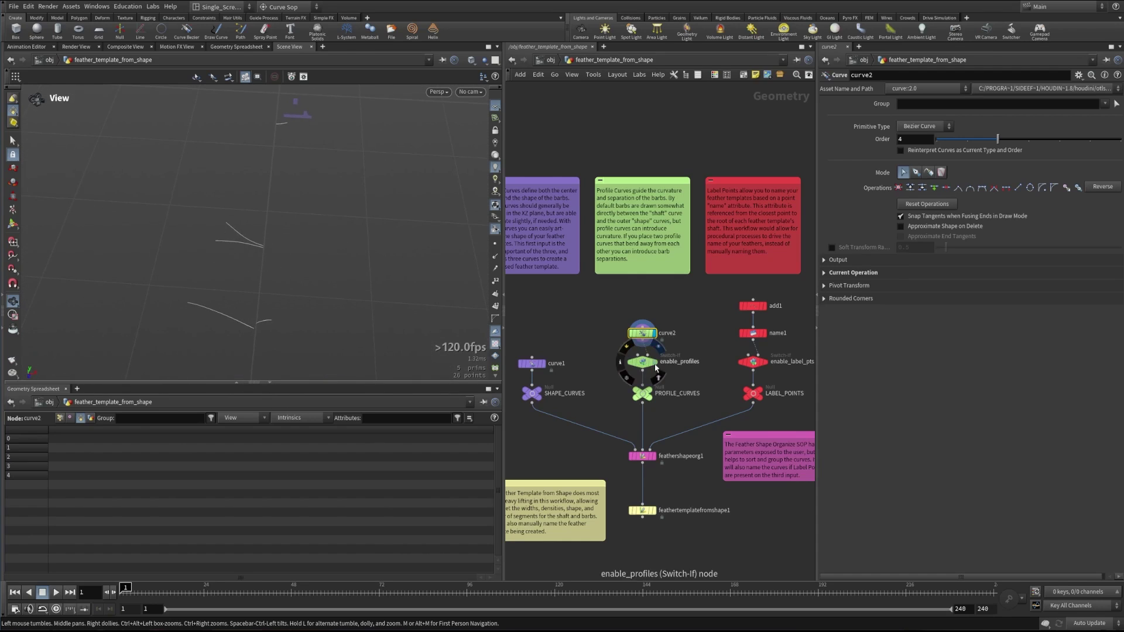
pyautogui.click(658, 378)
pyautogui.click(642, 361)
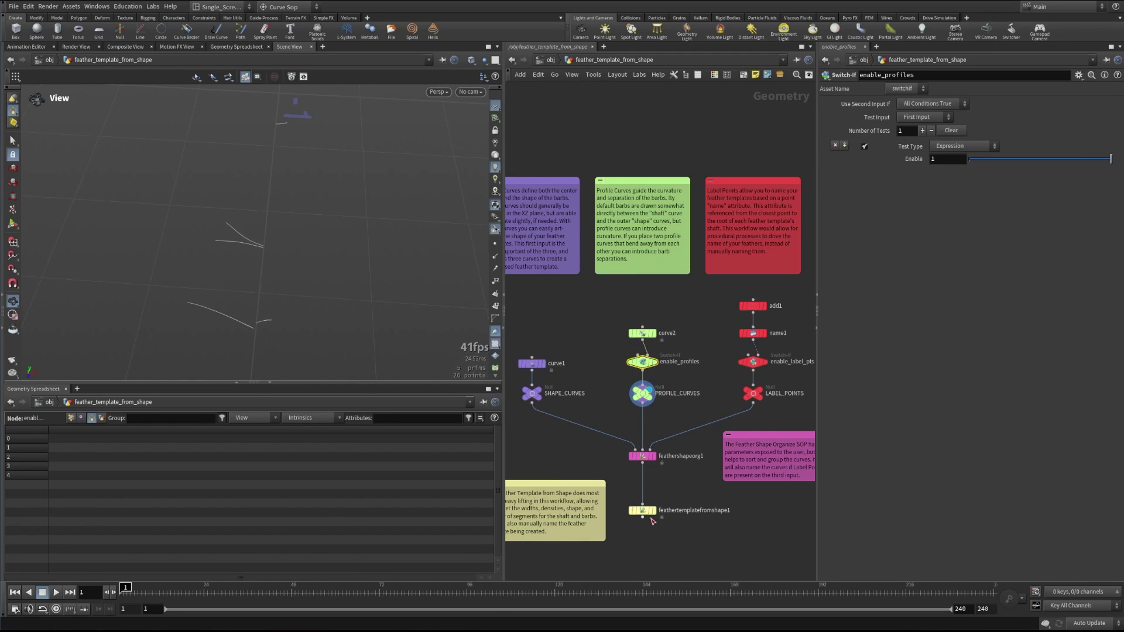
pyautogui.click(652, 511)
pyautogui.moveTo(152, 234); pyautogui.dragTo(379, 293)
pyautogui.moveTo(651, 399)
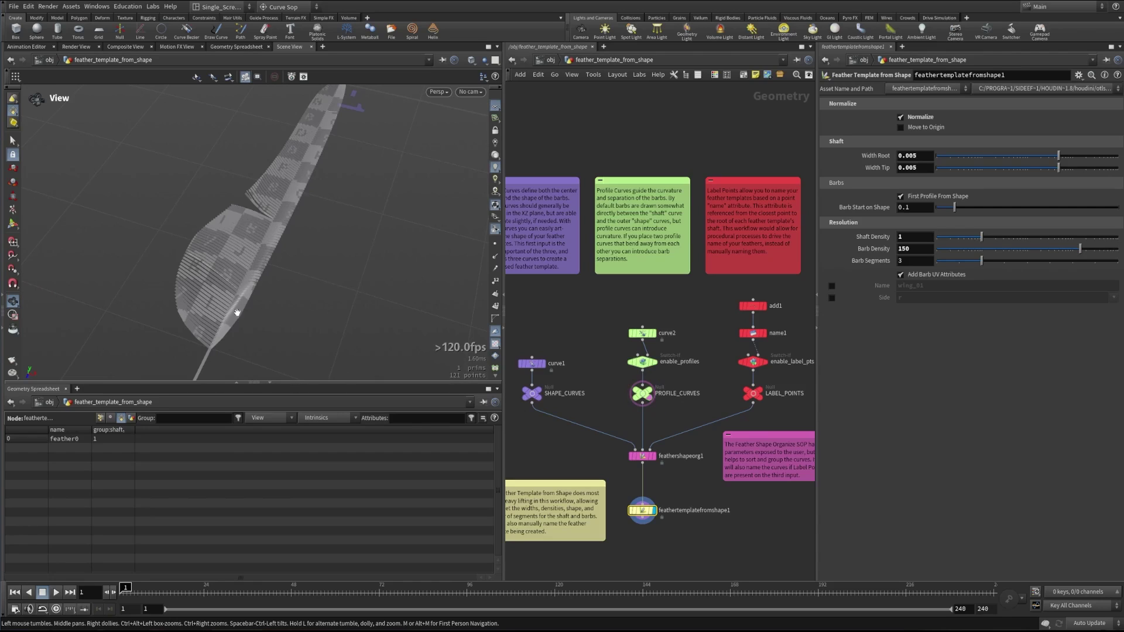
pyautogui.moveTo(261, 215); pyautogui.dragTo(301, 150)
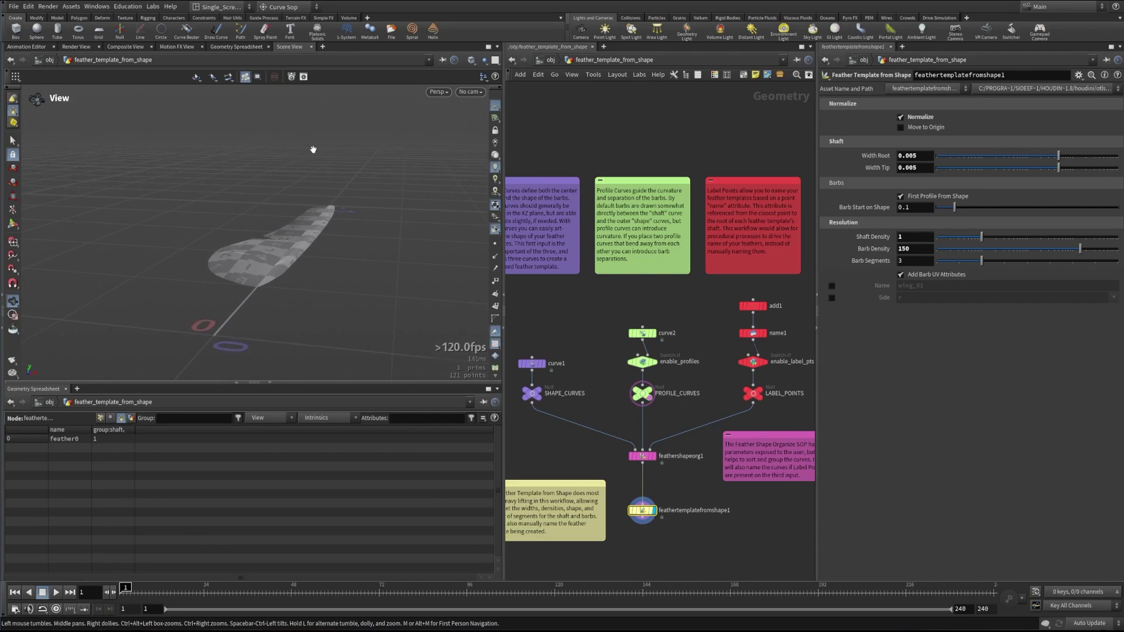
pyautogui.moveTo(326, 193); pyautogui.dragTo(300, 340)
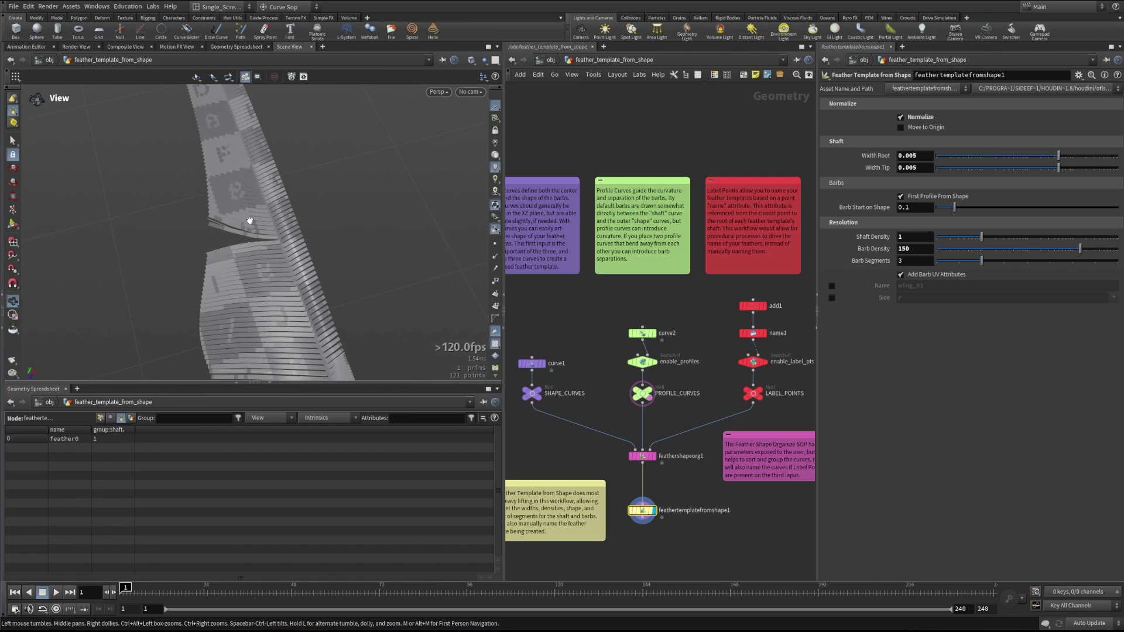
pyautogui.moveTo(252, 260); pyautogui.dragTo(231, 324)
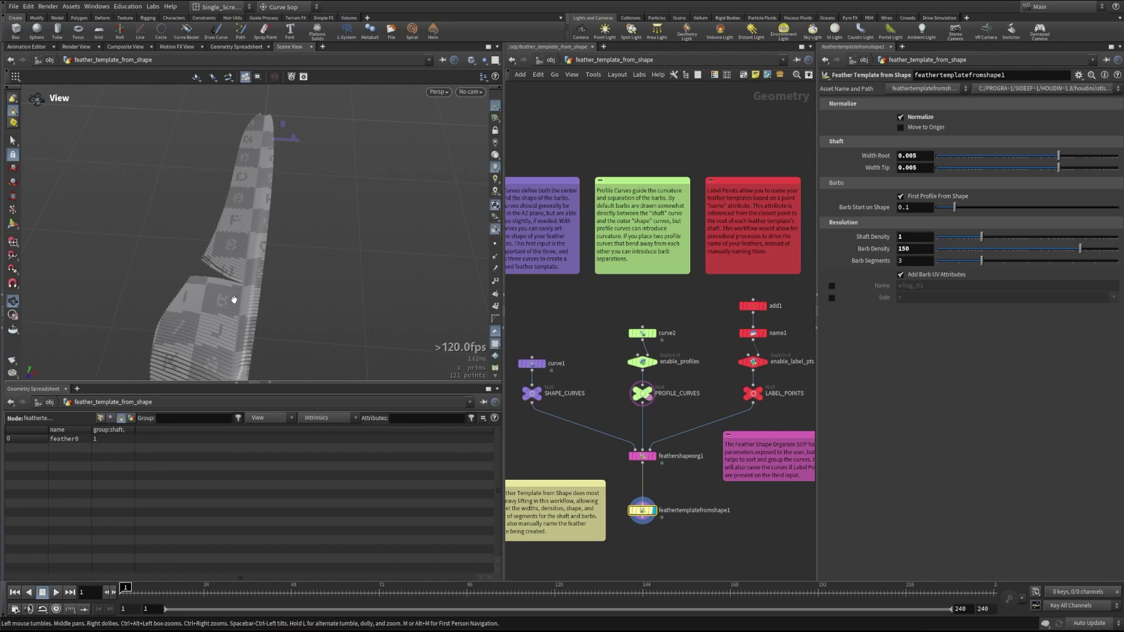
pyautogui.moveTo(233, 300); pyautogui.dragTo(204, 248)
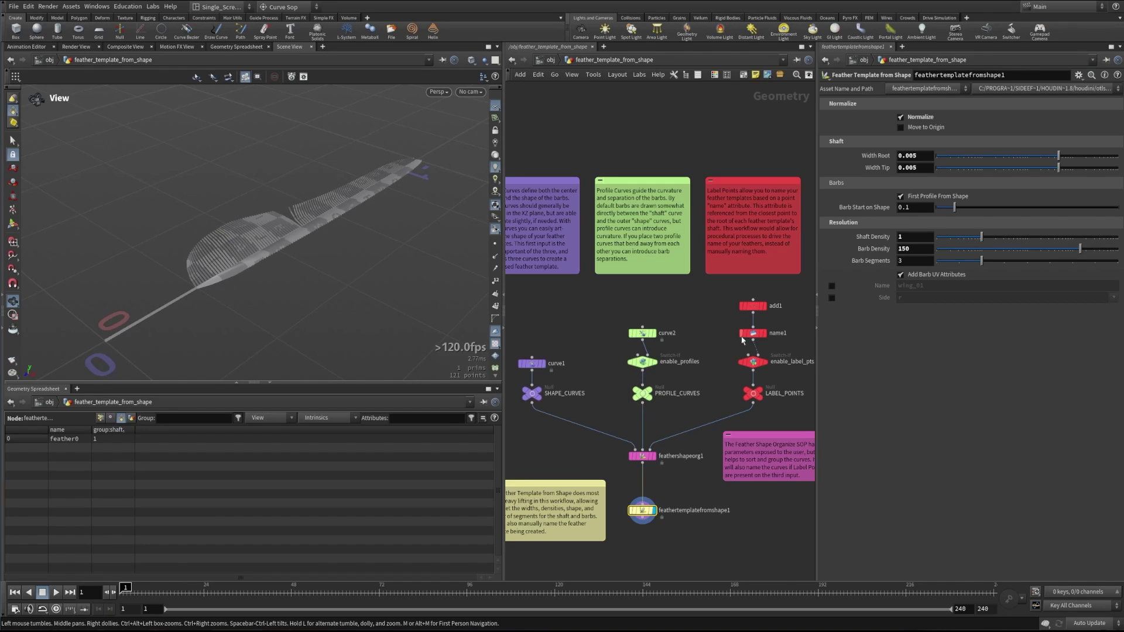
pyautogui.moveTo(703, 392); pyautogui.dragTo(673, 373, button='middle')
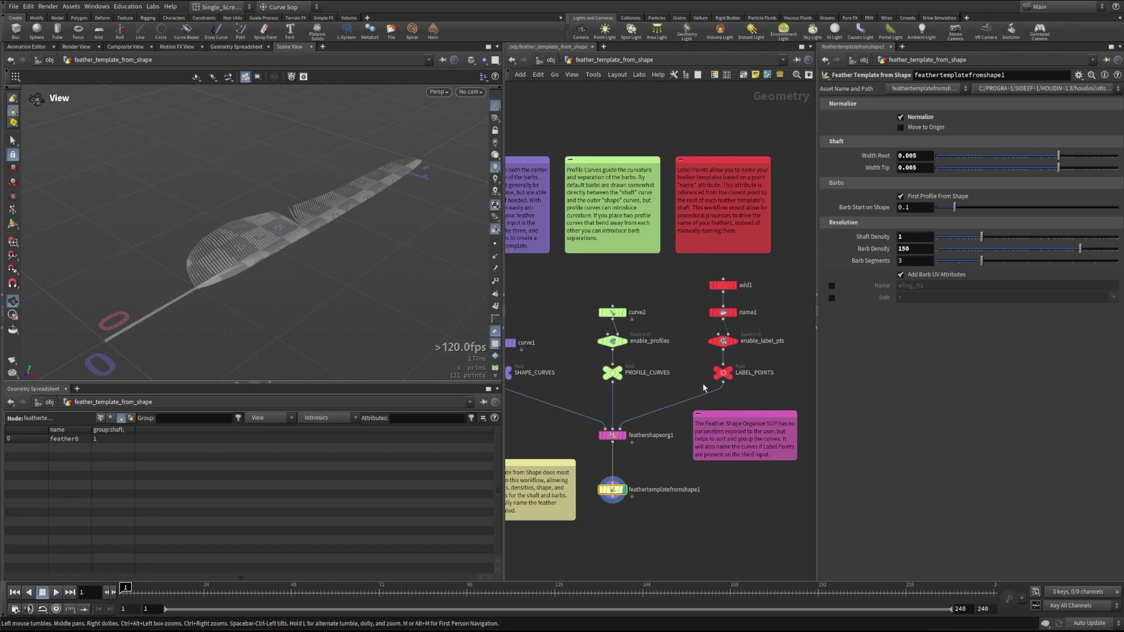
# Step: Set enable_label_pts Enable to 1, check point pt_0 in Points, then redisplay the feather template
pyautogui.click(731, 370)
pyautogui.moveTo(246, 296); pyautogui.dragTo(389, 300)
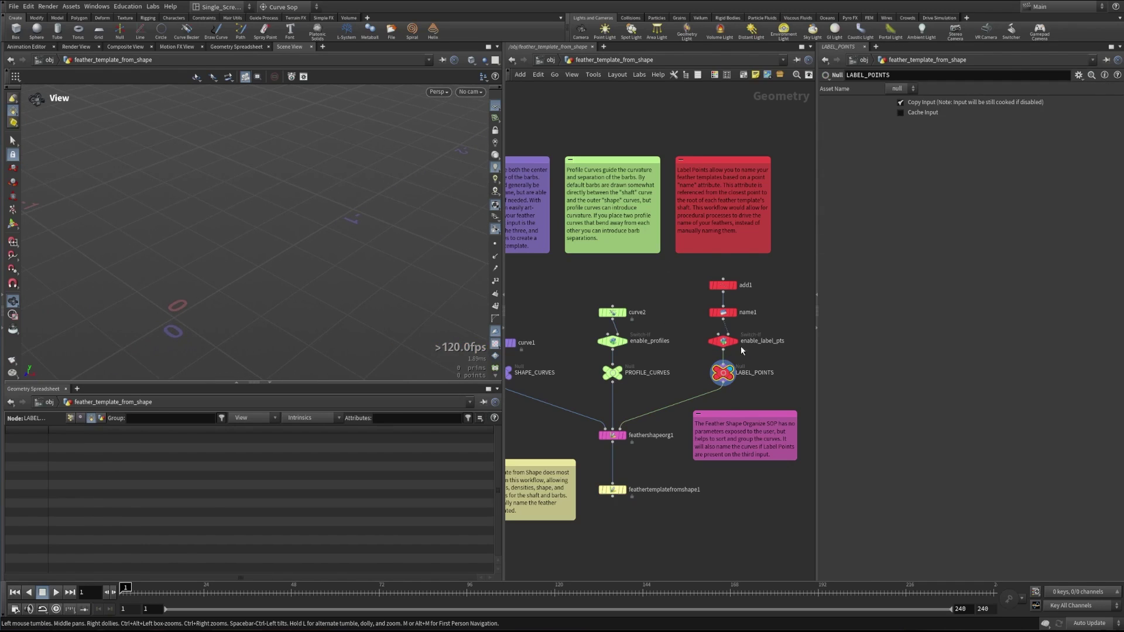
pyautogui.click(724, 341)
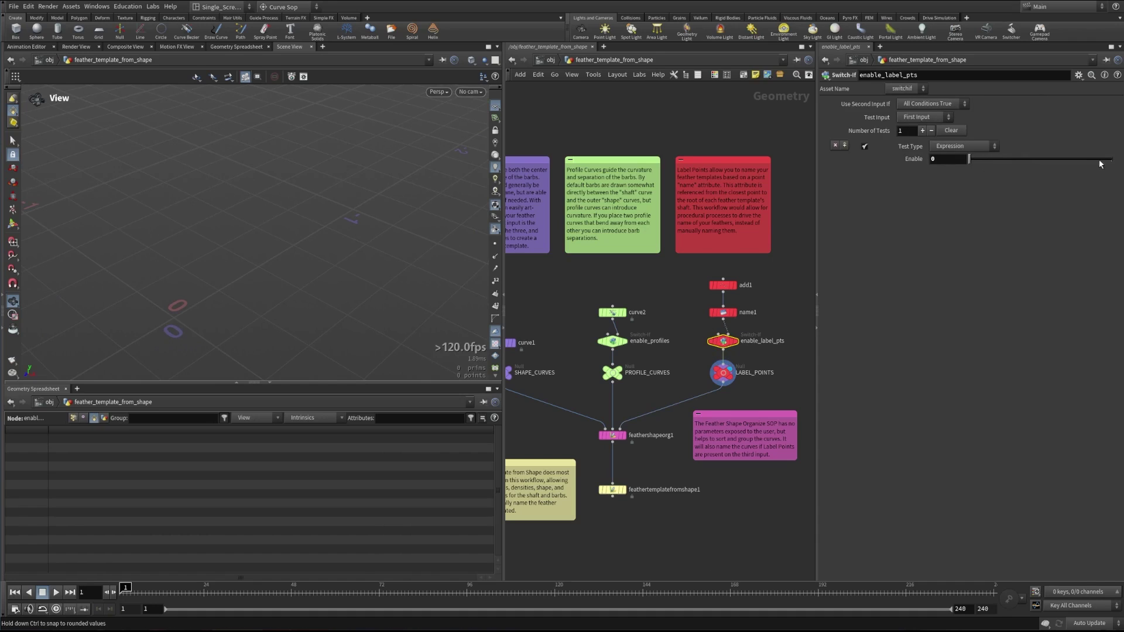
pyautogui.moveTo(1100, 164); pyautogui.dragTo(1111, 163)
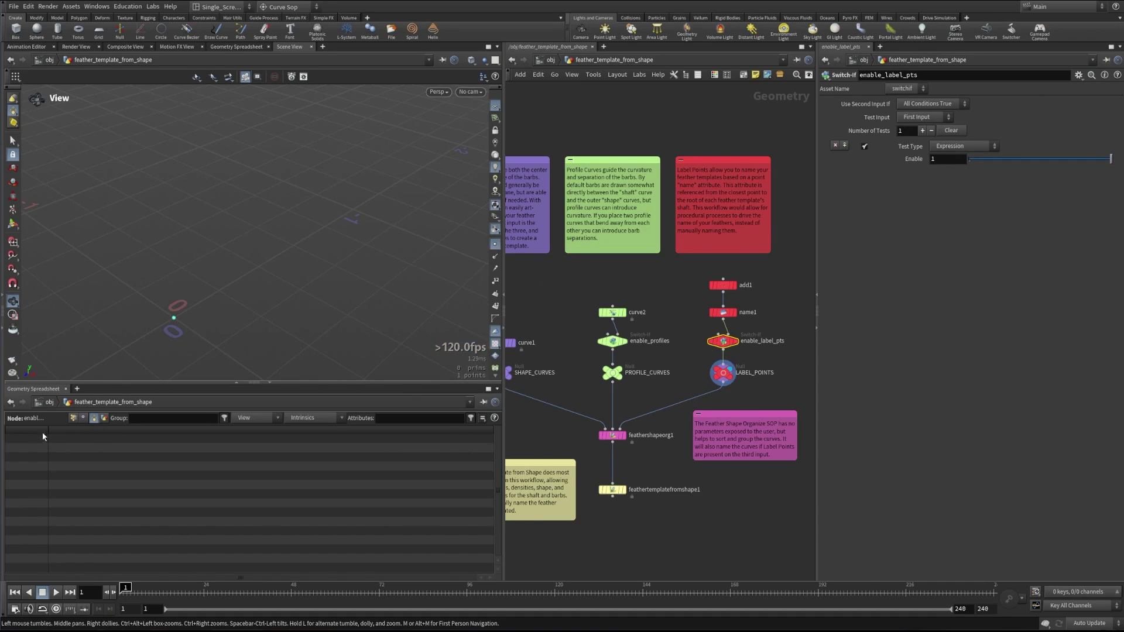
pyautogui.click(73, 418)
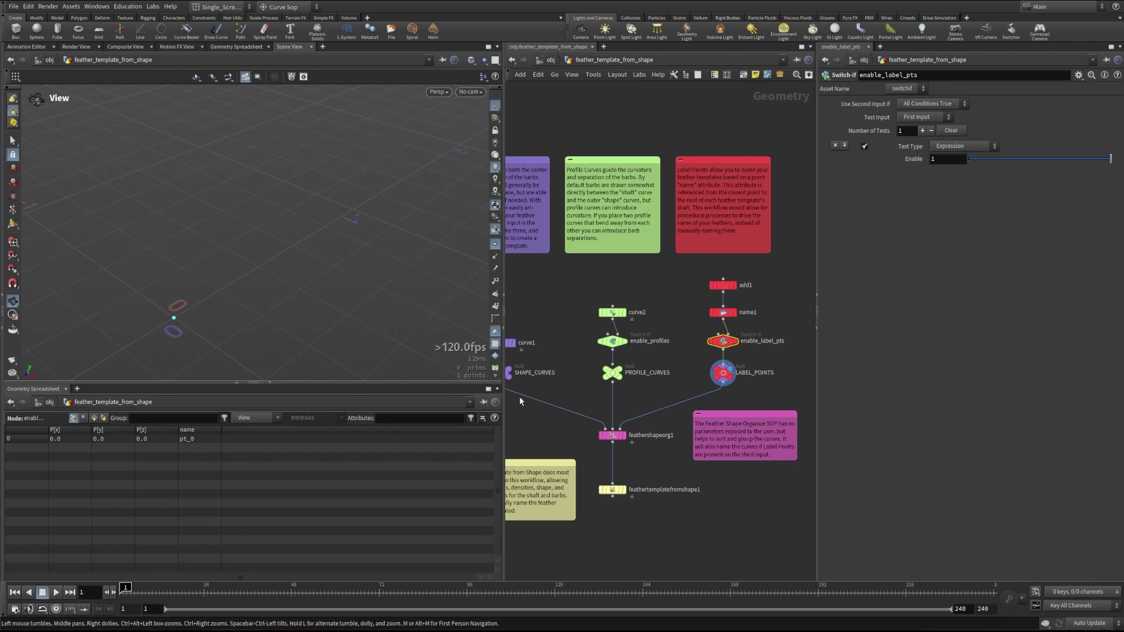
pyautogui.click(628, 490)
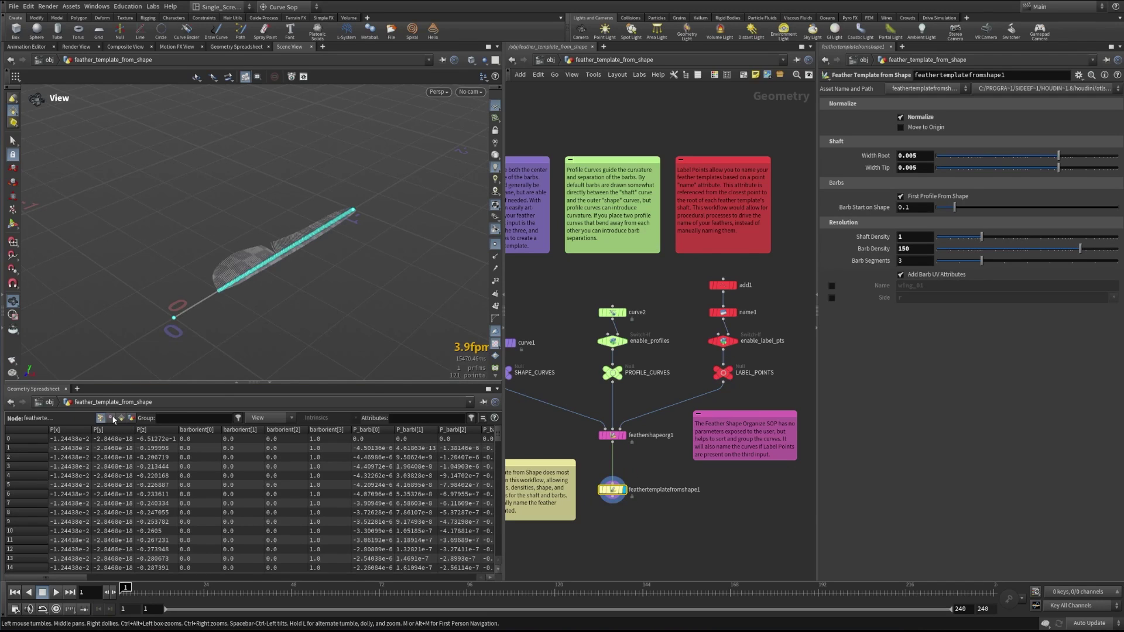
# Step: Check the default feather name feather0 in the Primitives spreadsheet, then enable the custom name wing_01
pyautogui.click(121, 417)
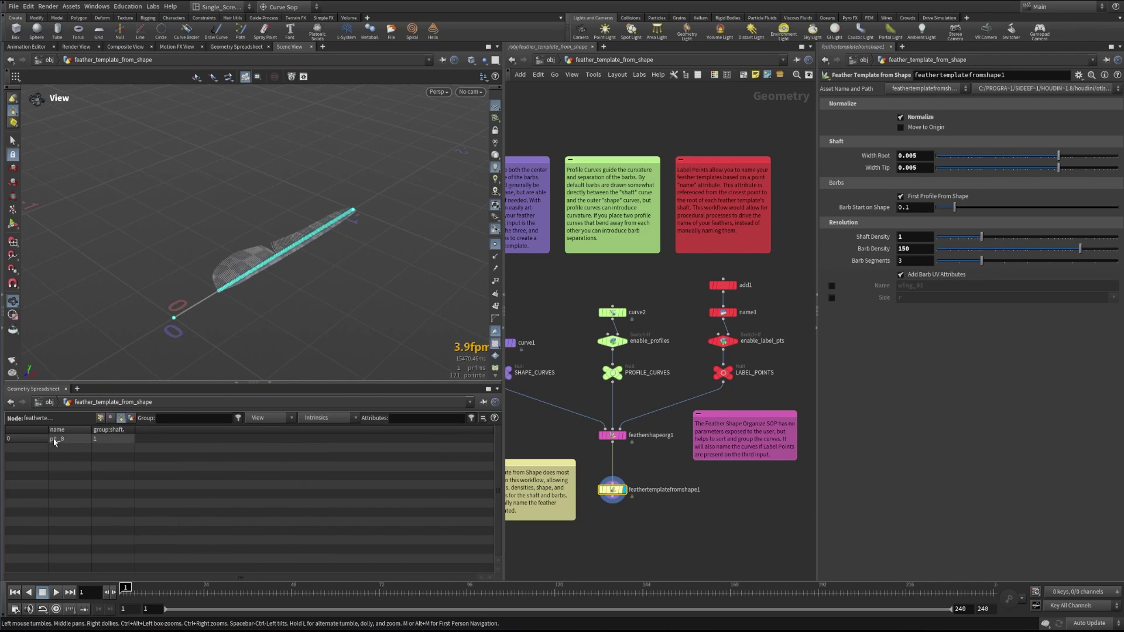
pyautogui.click(724, 340)
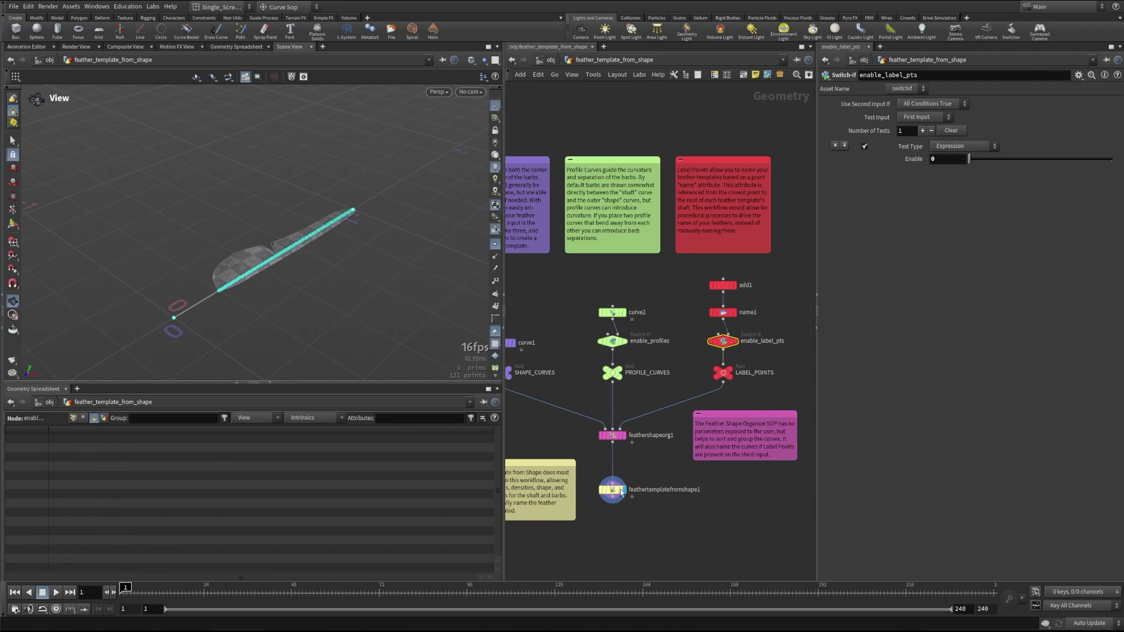
pyautogui.click(612, 489)
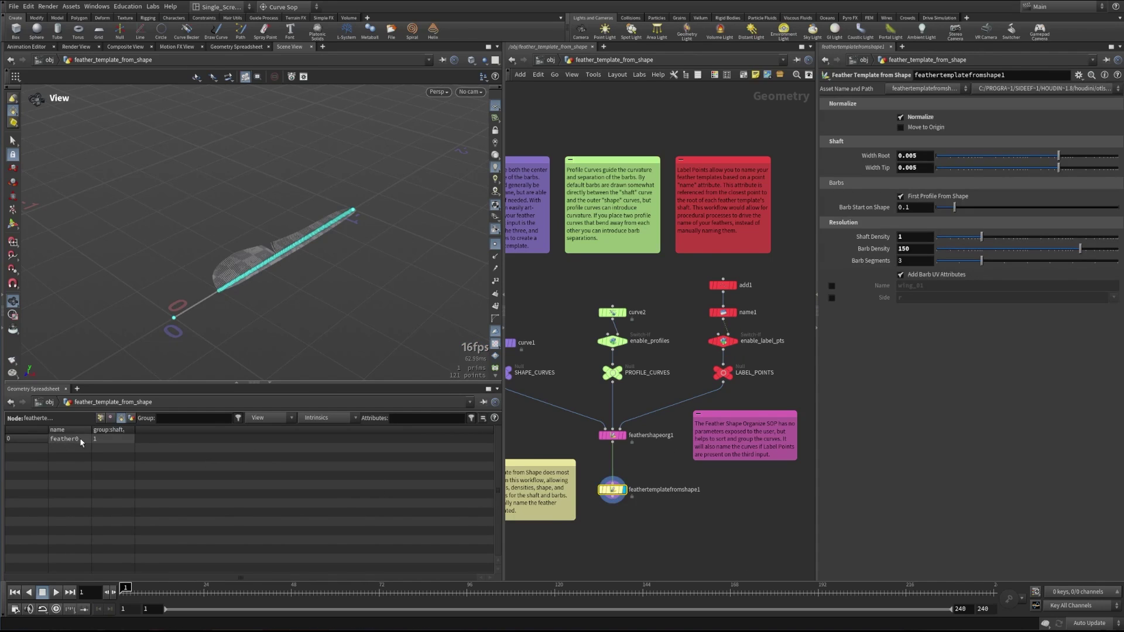
pyautogui.click(725, 346)
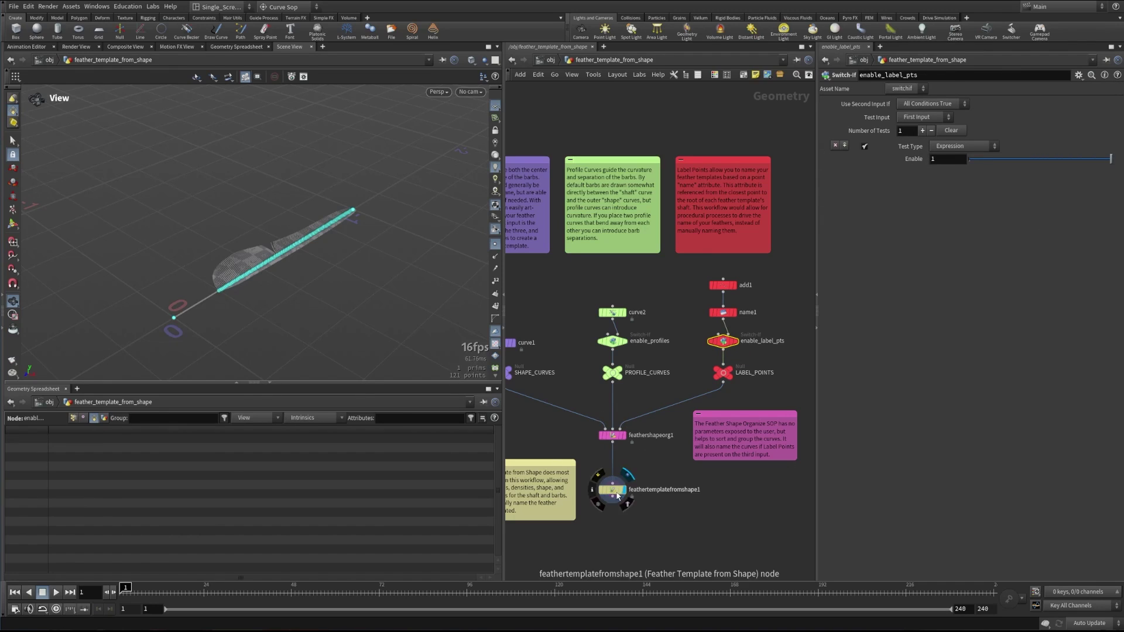
pyautogui.click(618, 496)
pyautogui.click(832, 286)
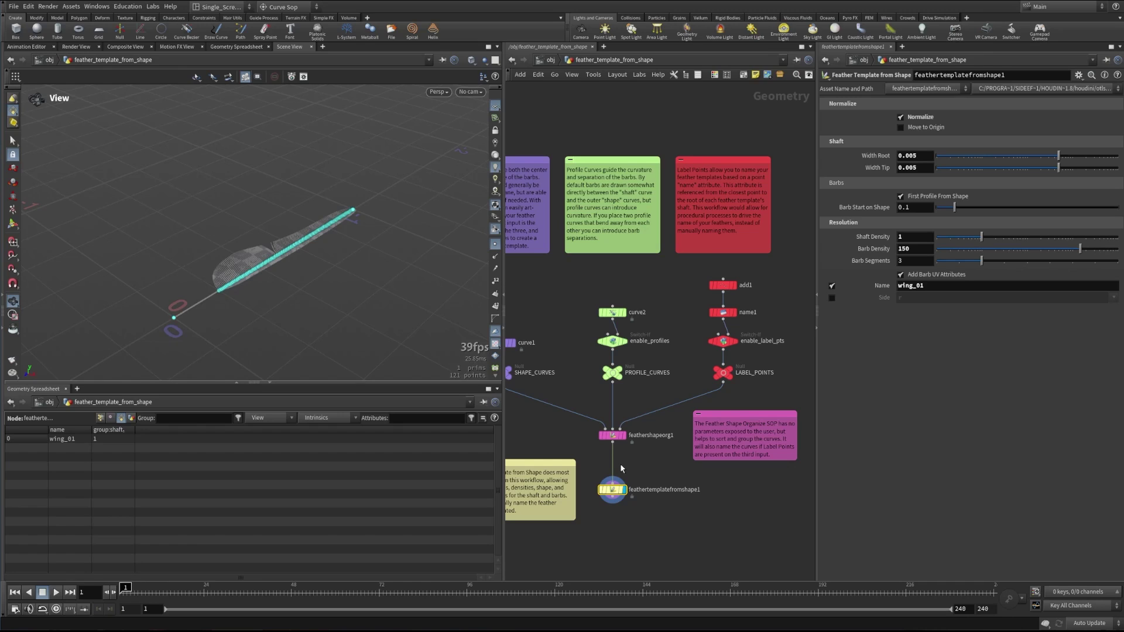
pyautogui.moveTo(634, 468); pyautogui.dragTo(679, 472, button='middle')
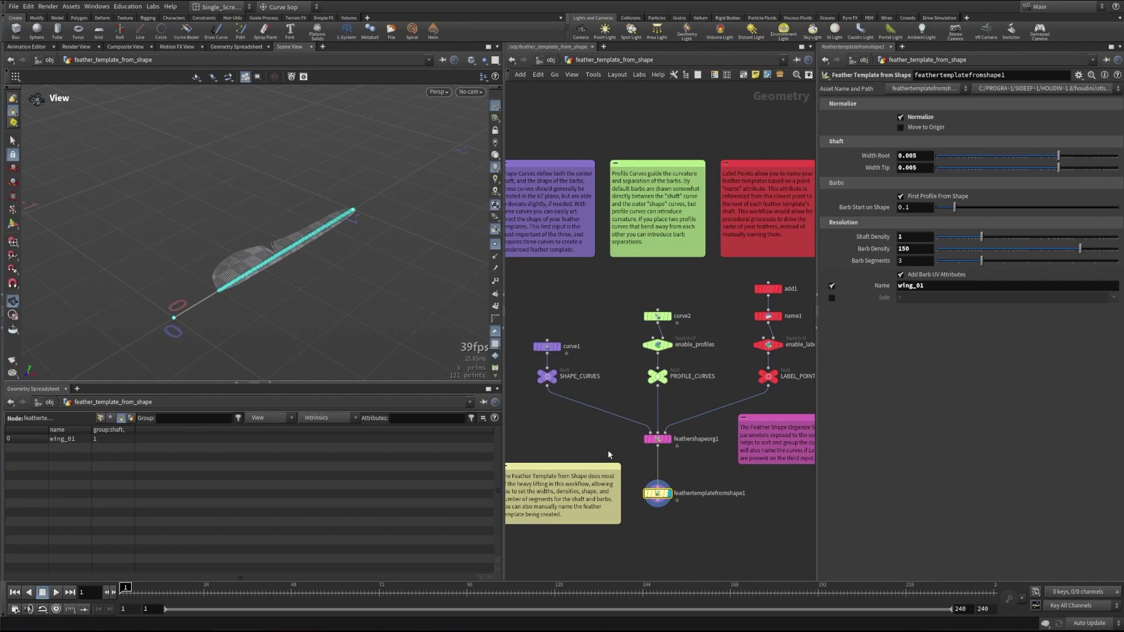
pyautogui.scroll(-4, 653, 549)
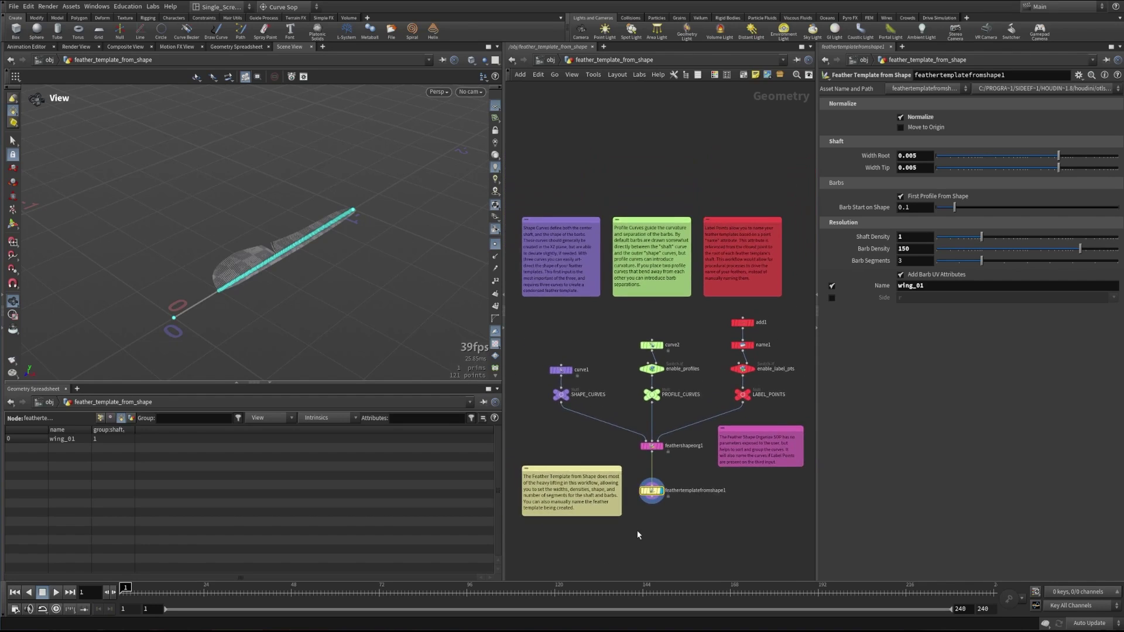